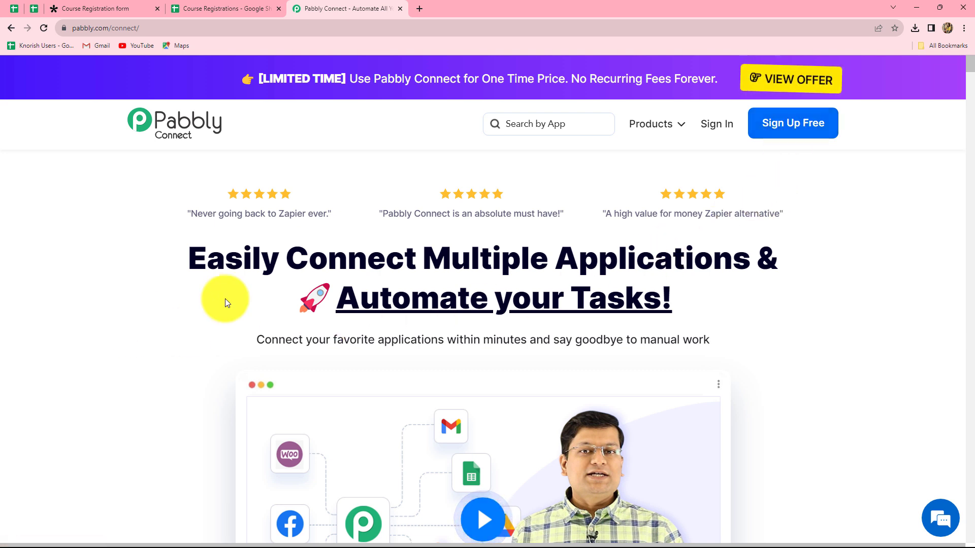
Step: Sign in to the Pabbly account and launch Pabbly Connect from All Apps
left_click(715, 127)
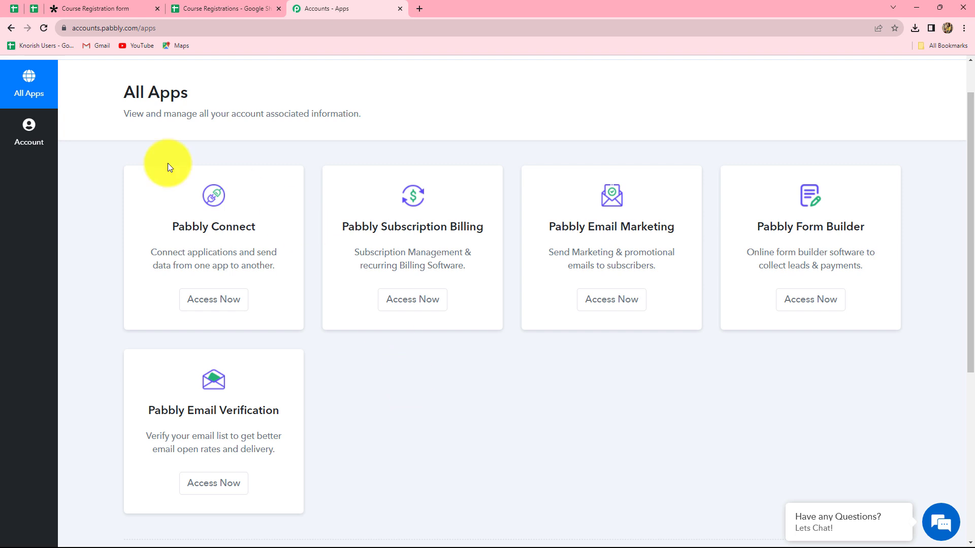
left_click(210, 306)
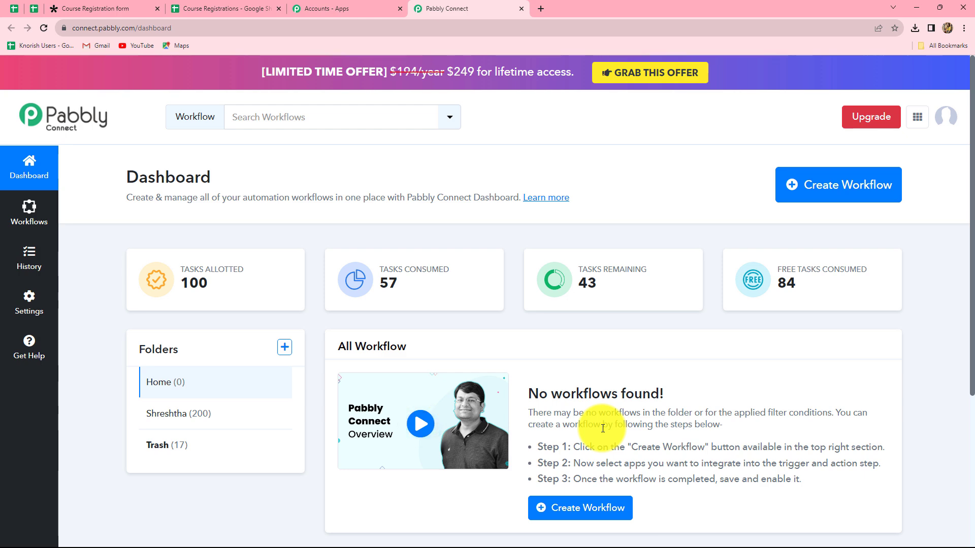
Step: Create a workflow pasted as 'Add Tally Form Responses to Google Sheets', keeping the Home folder
left_click(853, 187)
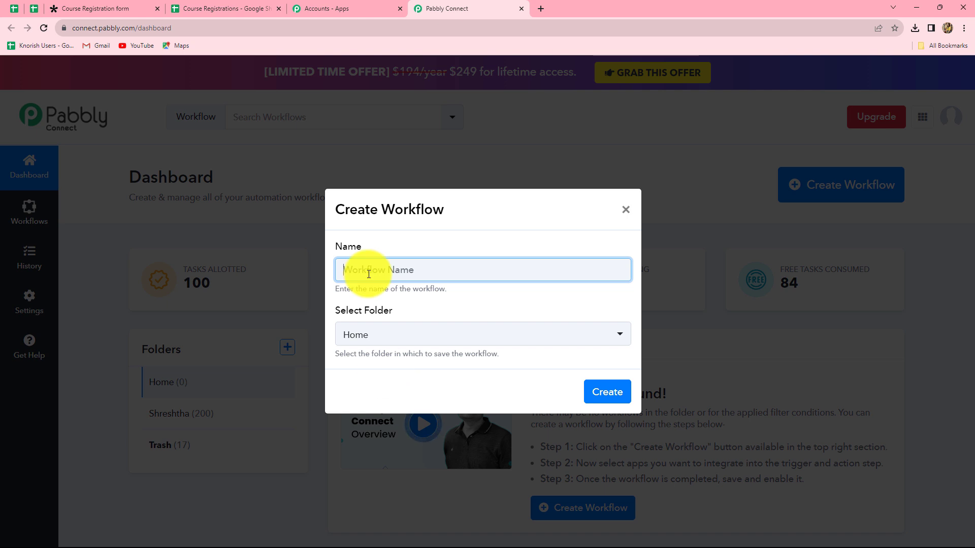
type("Add Tally Form Responses to Google Sheets")
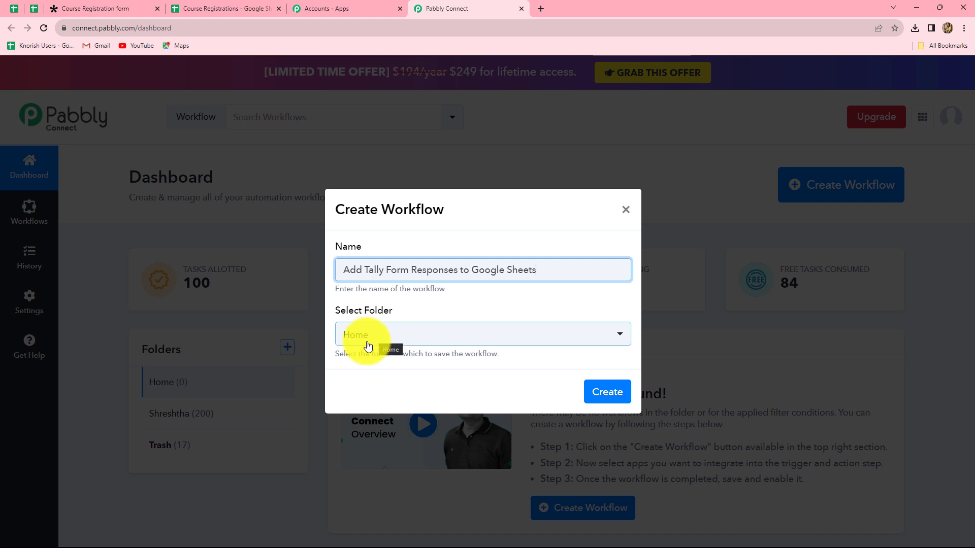
left_click(612, 392)
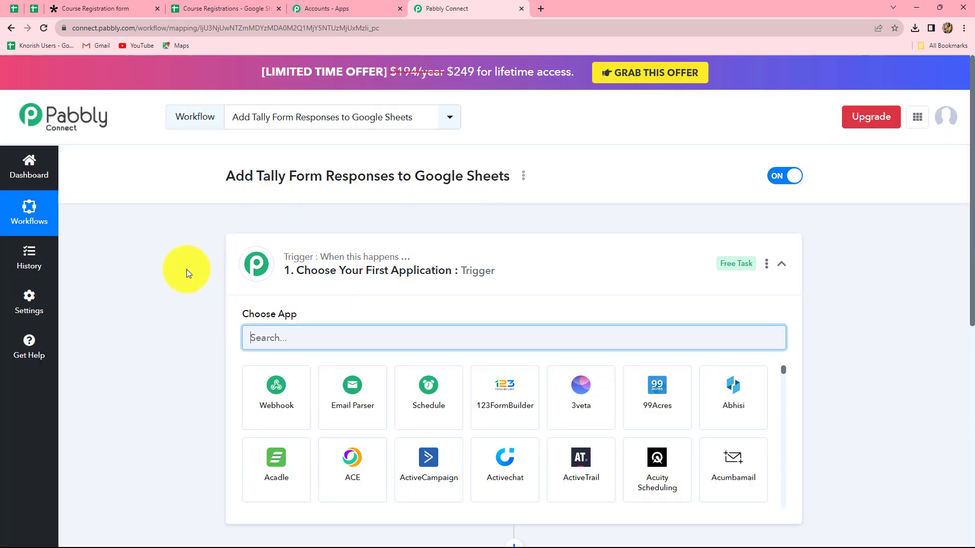
scroll(161, 412, "down", 5)
scroll(217, 371, "up", 2)
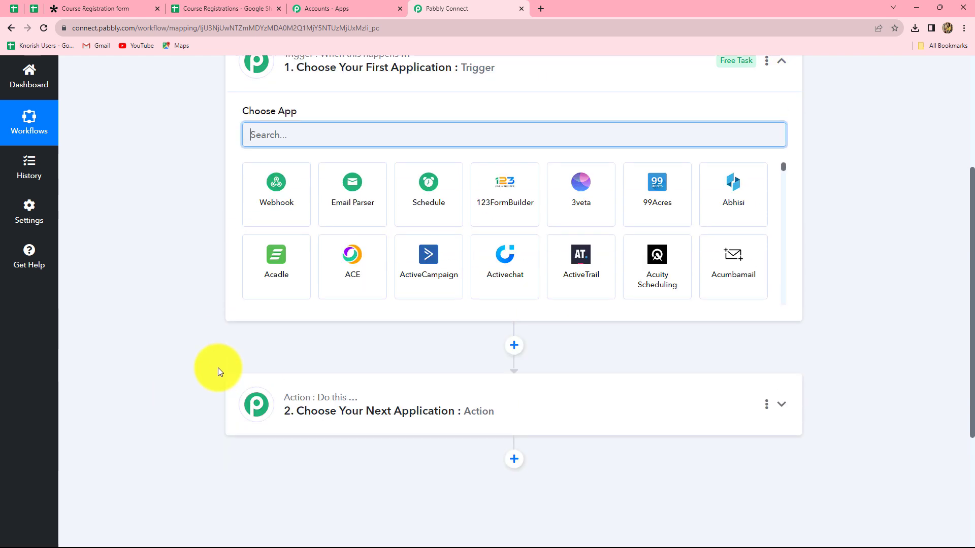
scroll(218, 367, "up", 2)
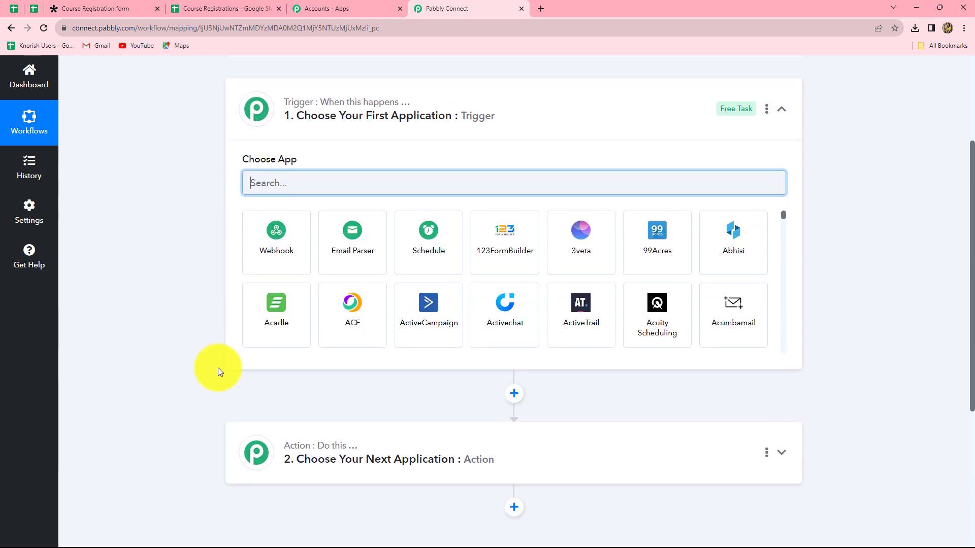
scroll(218, 367, "down", 1)
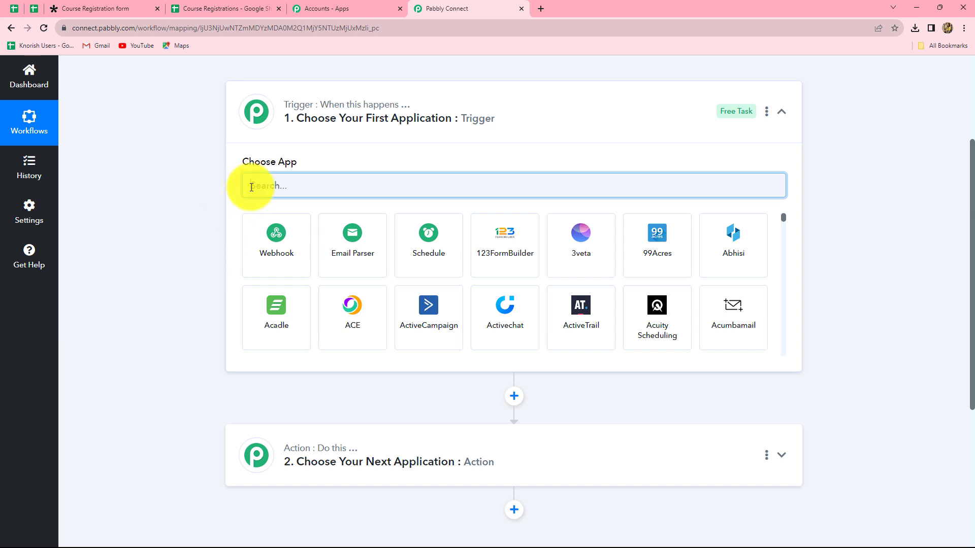
Step: Set the trigger app to Tally with the New Response trigger event
type("Tall")
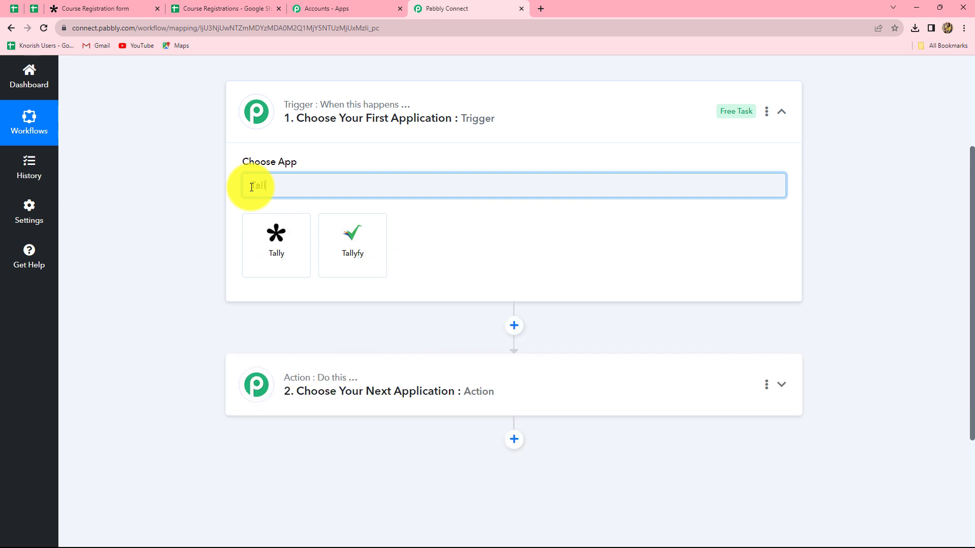
left_click(286, 250)
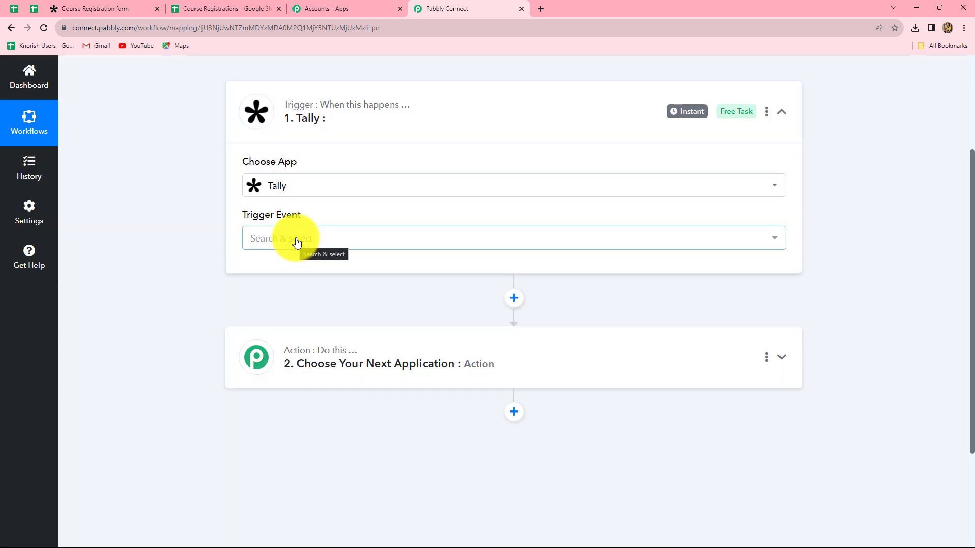
left_click(297, 241)
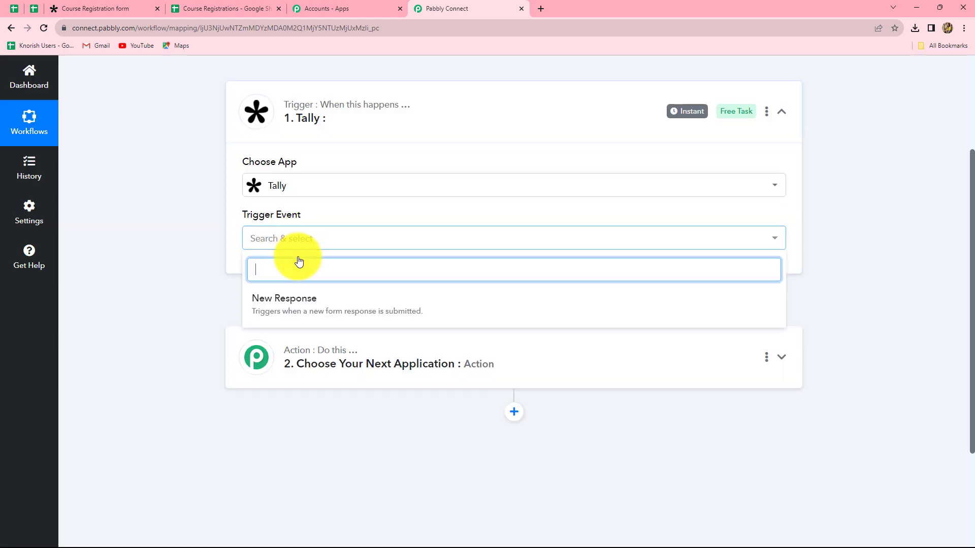
left_click(292, 302)
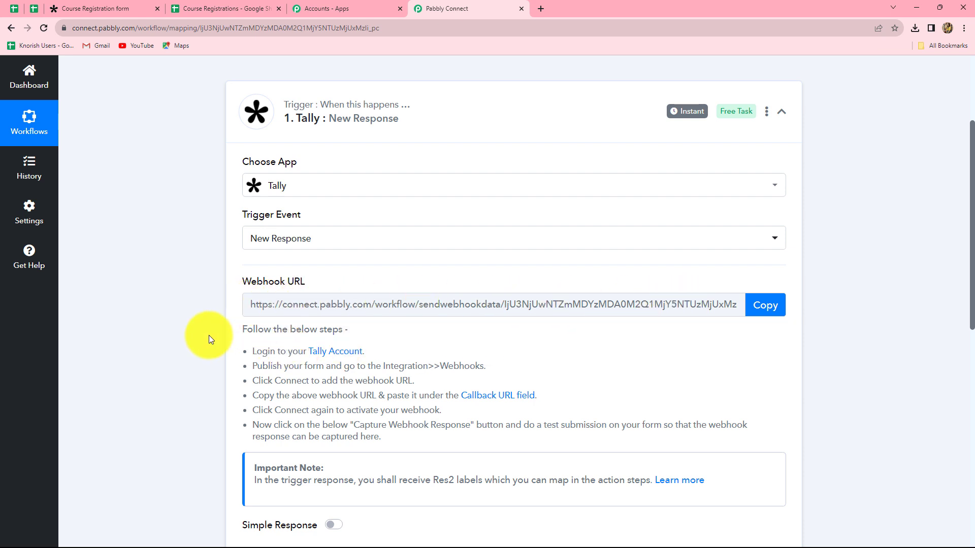
Step: Copy the webhook URL generated for the Tally trigger
left_click_drag(252, 351, 513, 415)
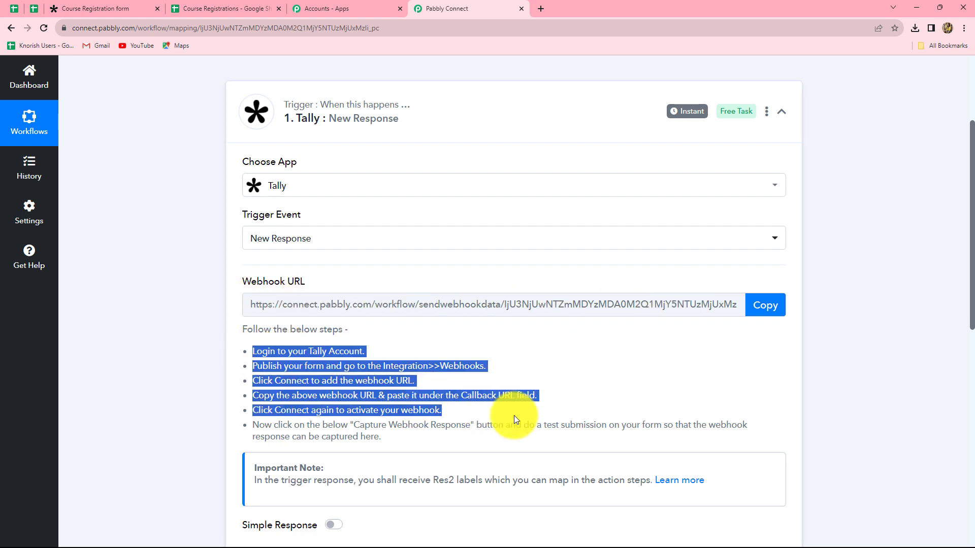
left_click(588, 396)
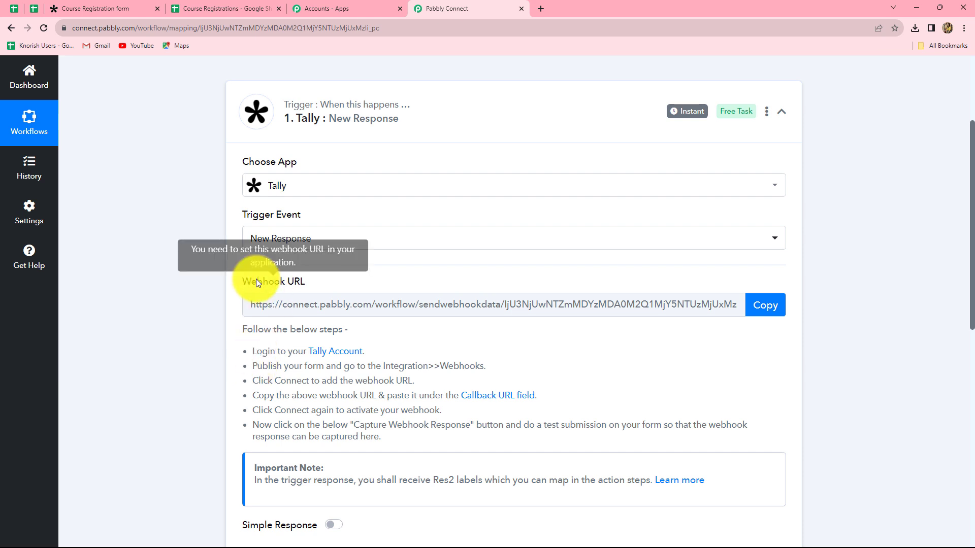
left_click(765, 307)
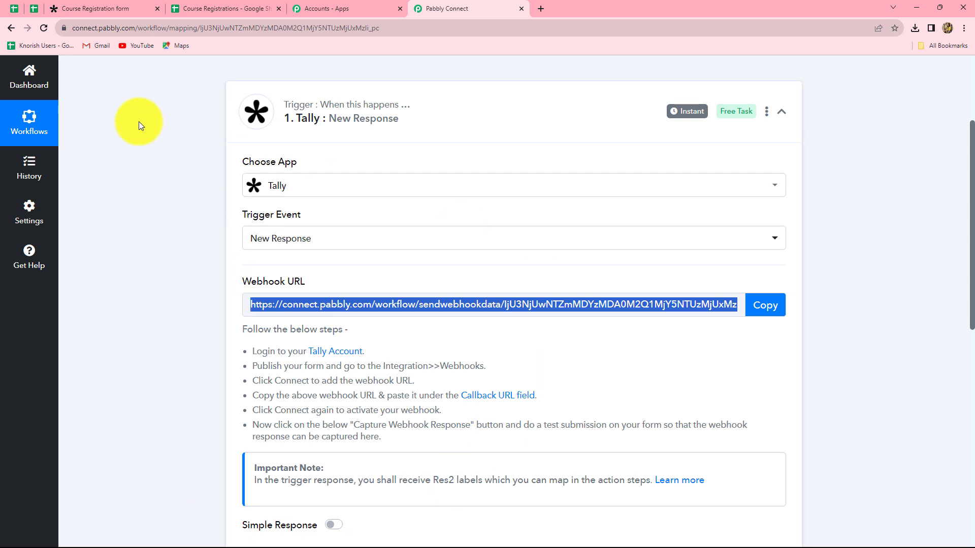
Step: Switch to the Tally Course Registration form and scroll through its questions to review them
left_click(129, 6)
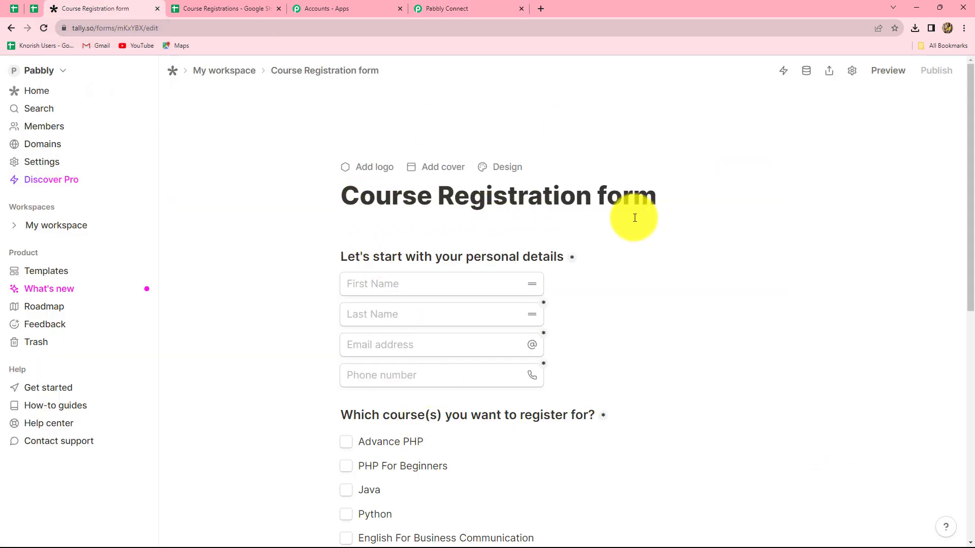
scroll(590, 290, "down", 1)
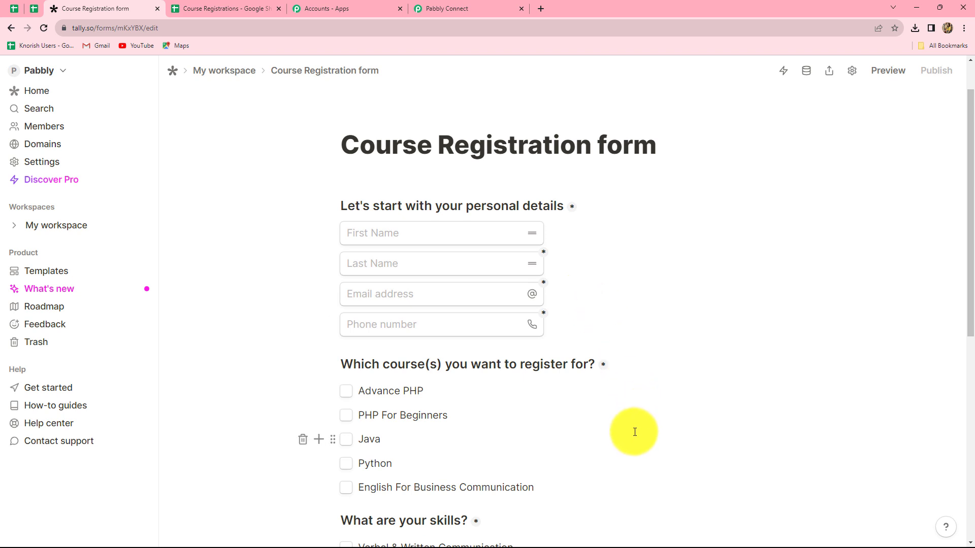
scroll(635, 432, "down", 2)
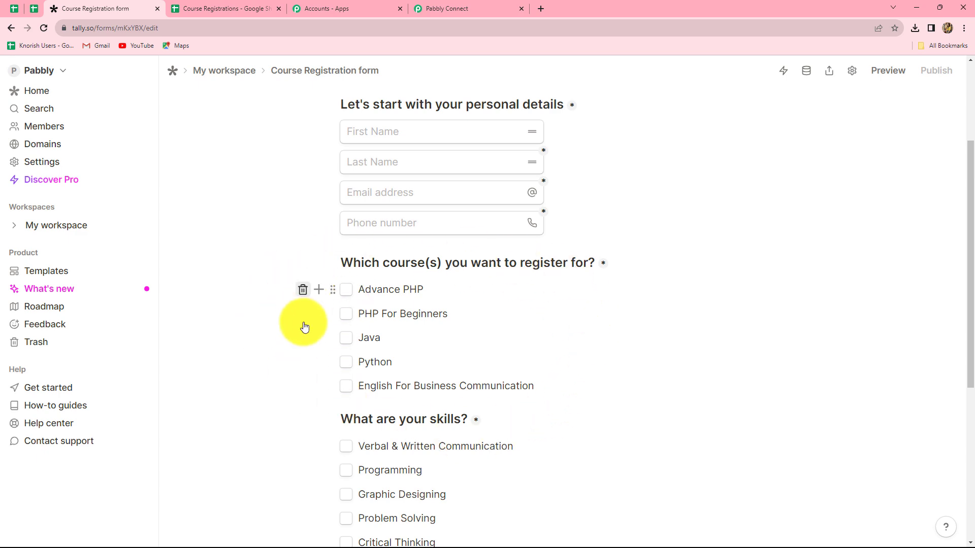
scroll(593, 355, "down", 5)
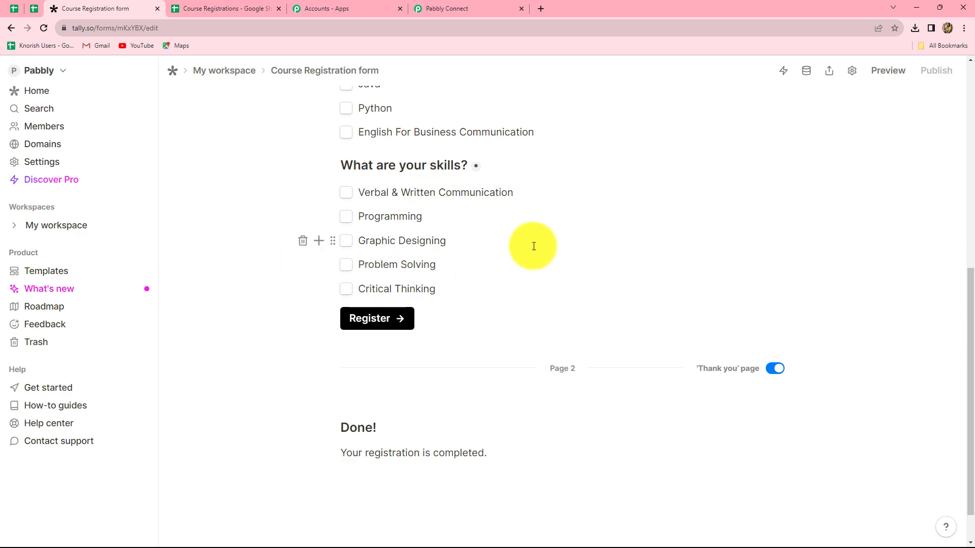
scroll(534, 247, "up", 8)
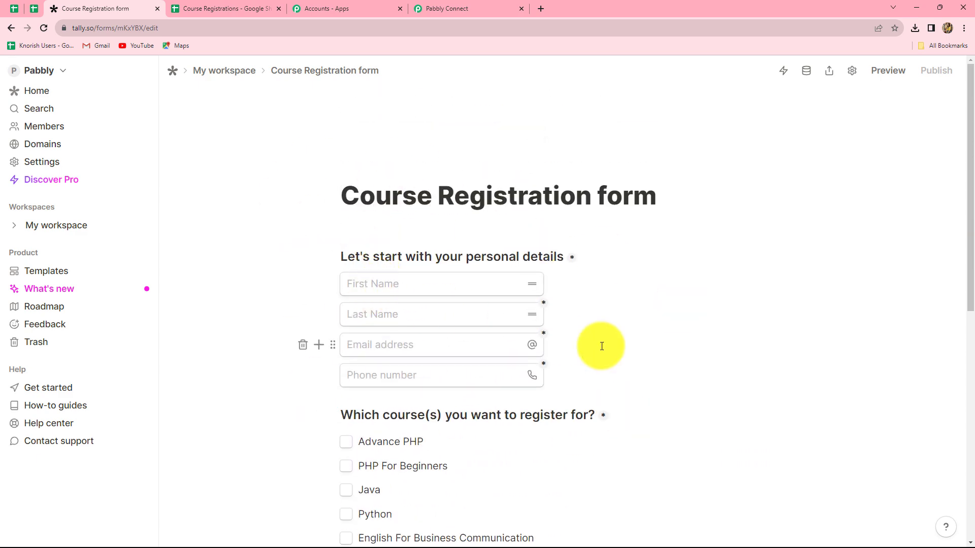
scroll(599, 346, "down", 3)
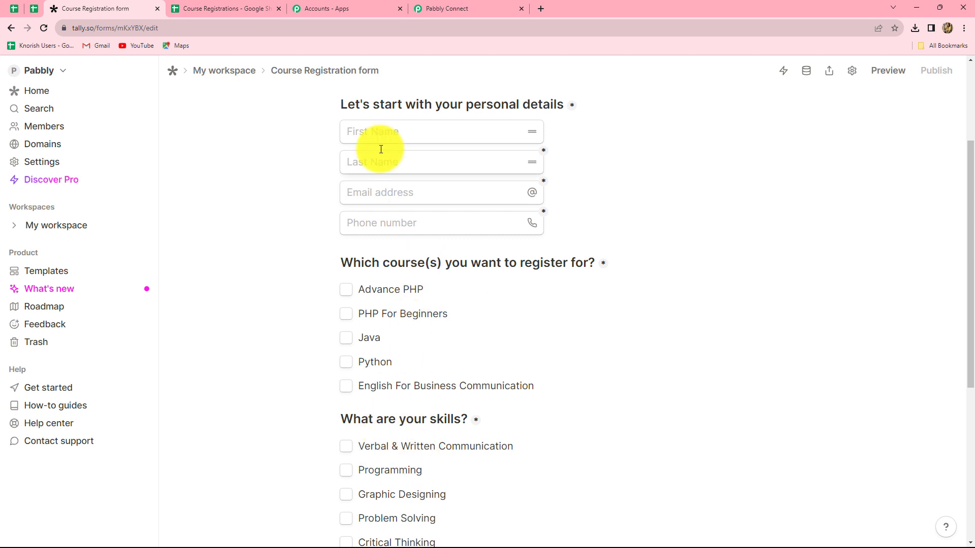
scroll(383, 212, "up", 1)
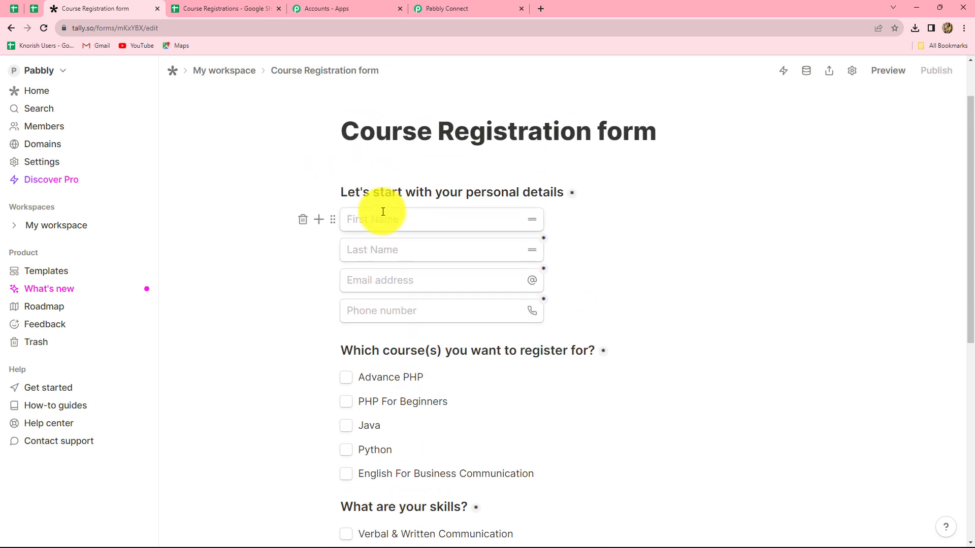
scroll(383, 212, "down", 1)
scroll(733, 326, "down", 3)
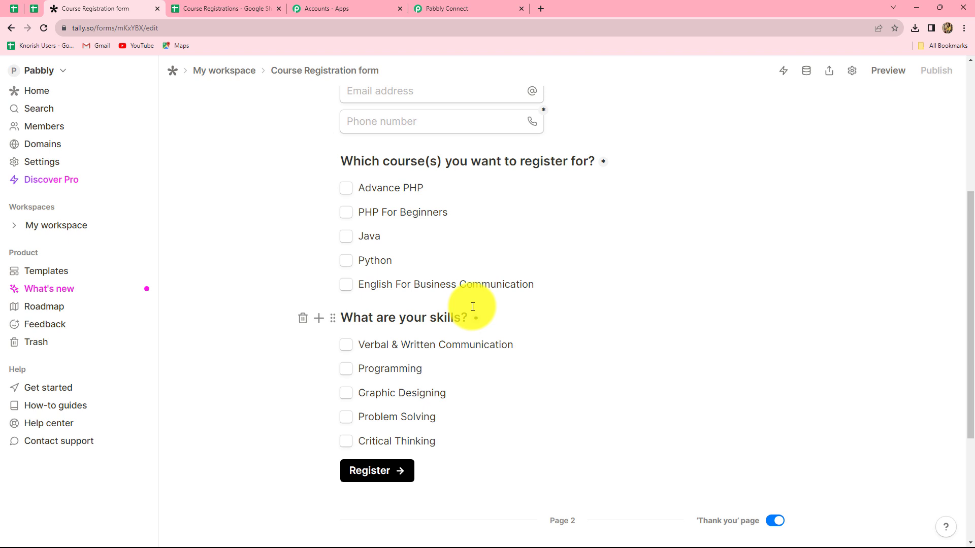
scroll(471, 305, "up", 3)
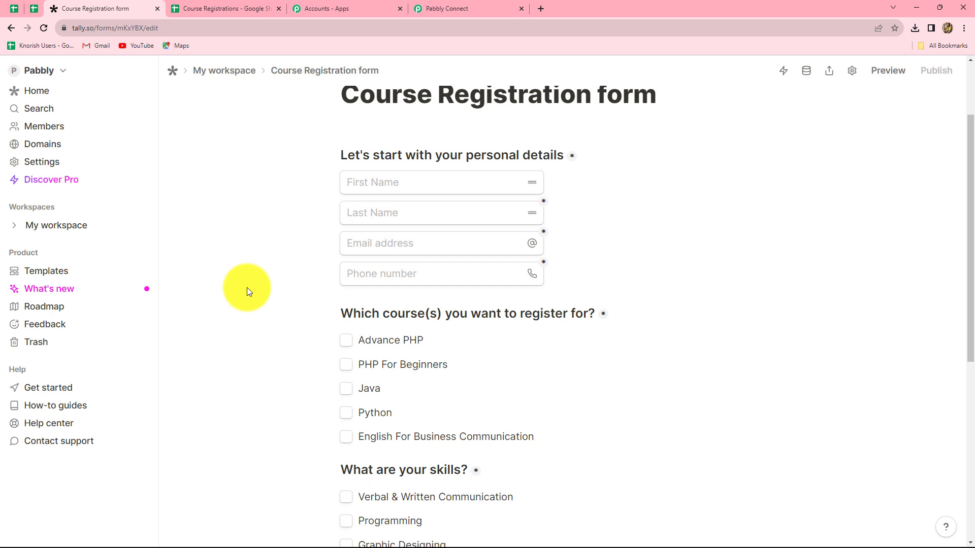
scroll(65, 94, "up", 2)
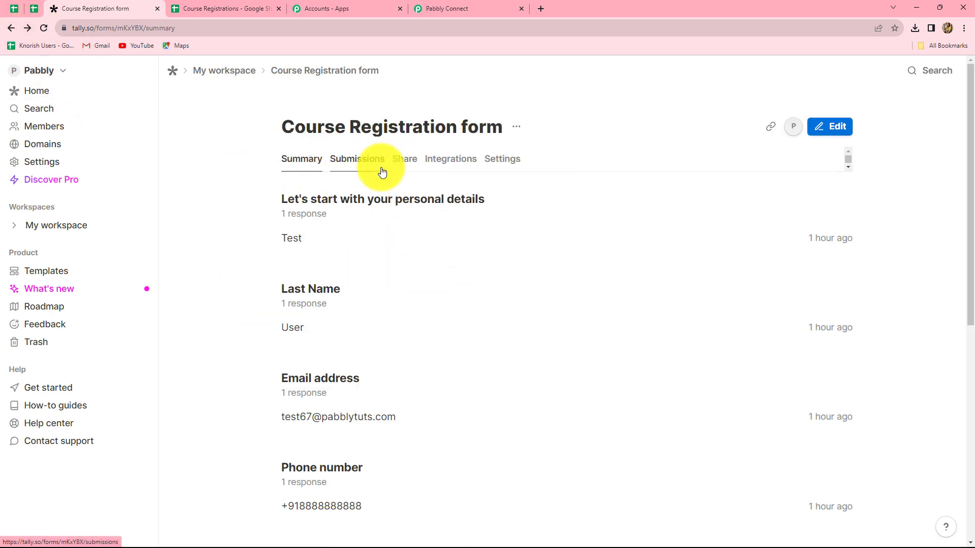
Step: Add a Webhook integration to the form using the pasted Pabbly Connect URL as endpoint
left_click(455, 160)
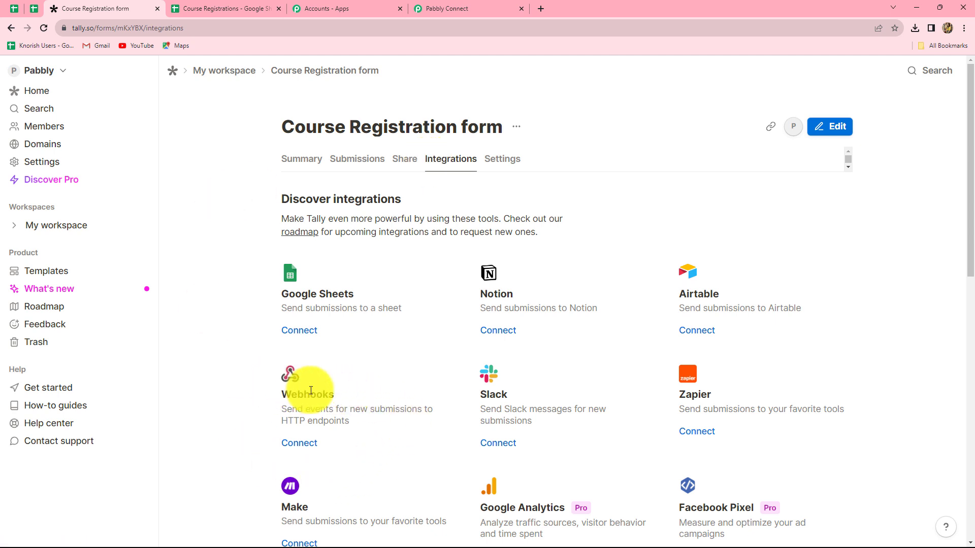
left_click(293, 443)
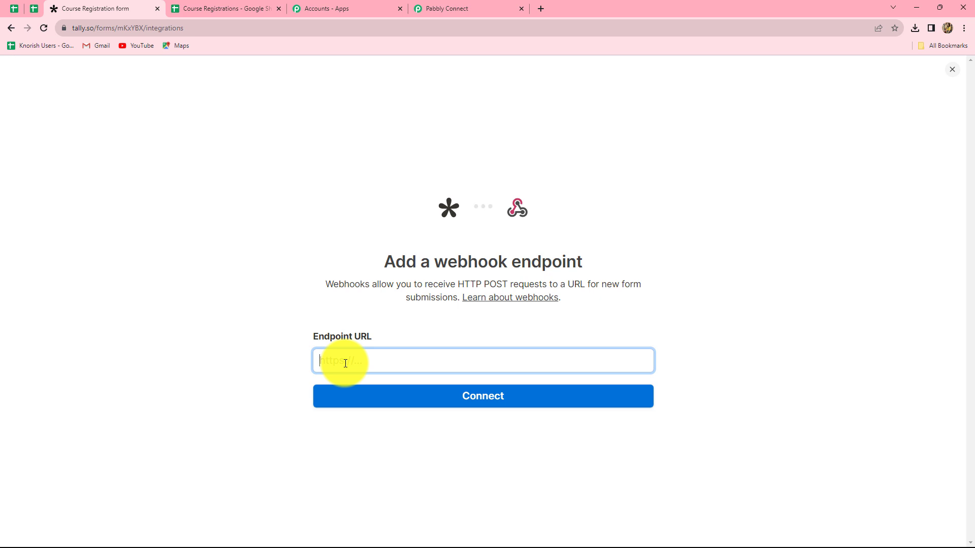
left_click(453, 8)
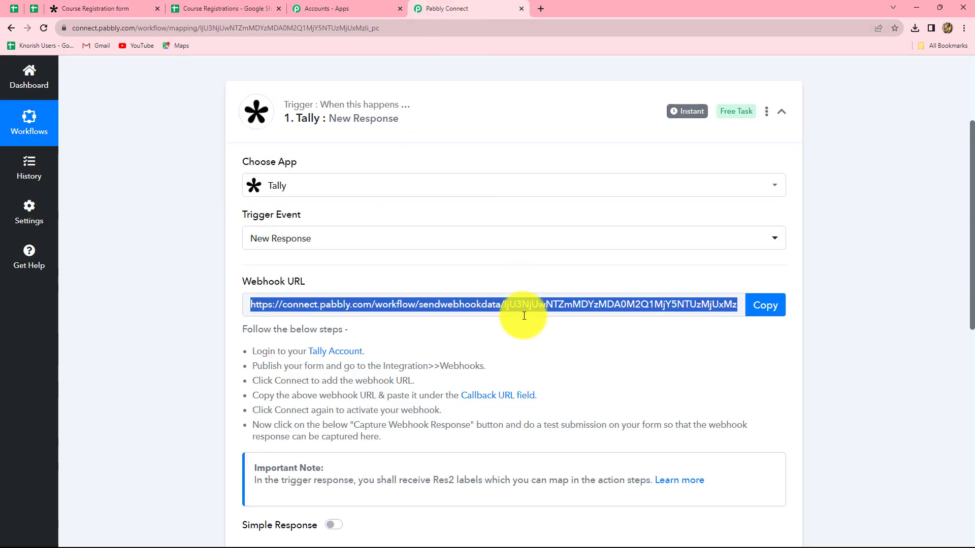
left_click(90, 9)
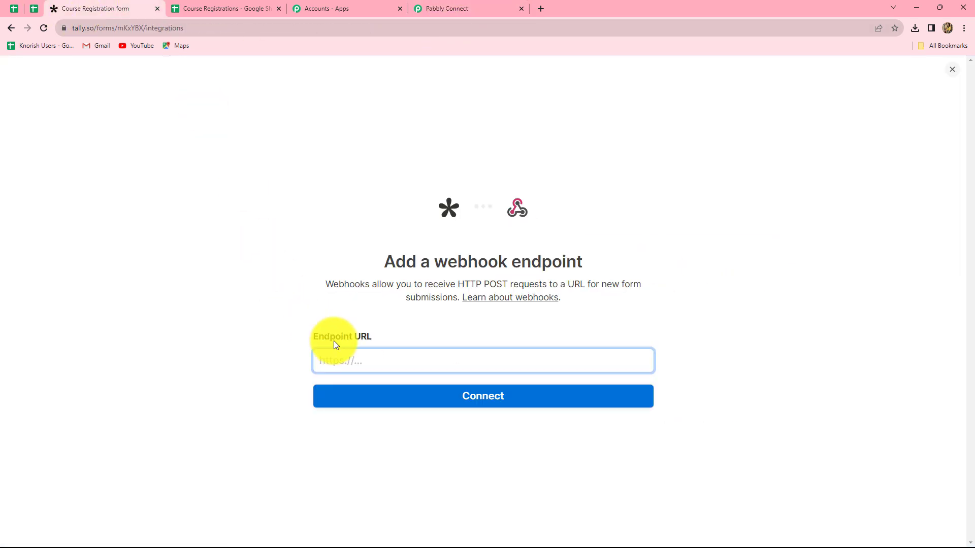
key("ctrl+v")
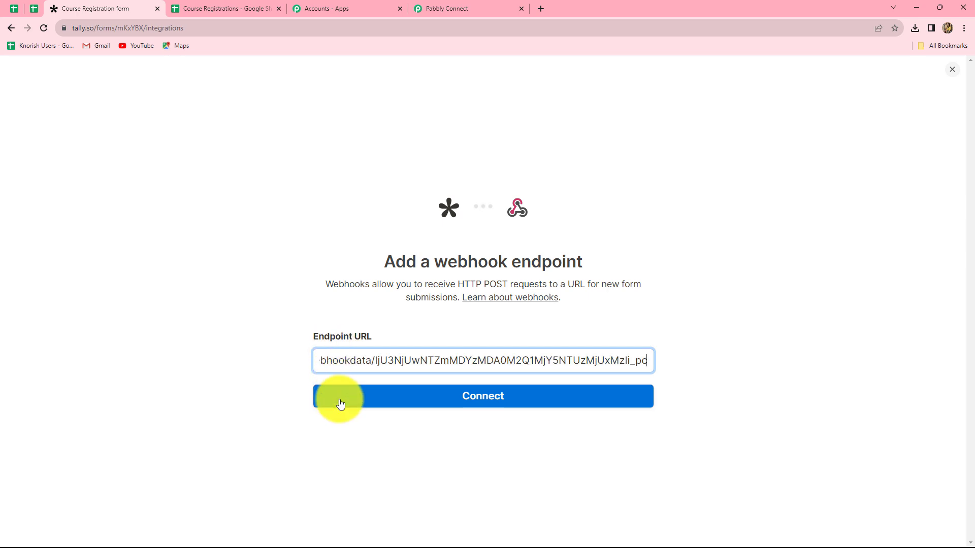
left_click(340, 408)
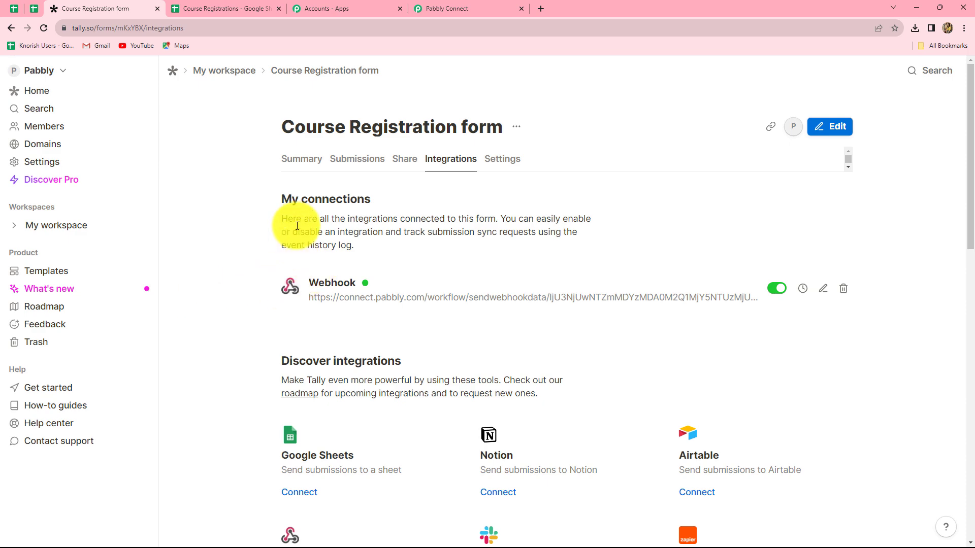
left_click(441, 7)
scroll(685, 321, "down", 3)
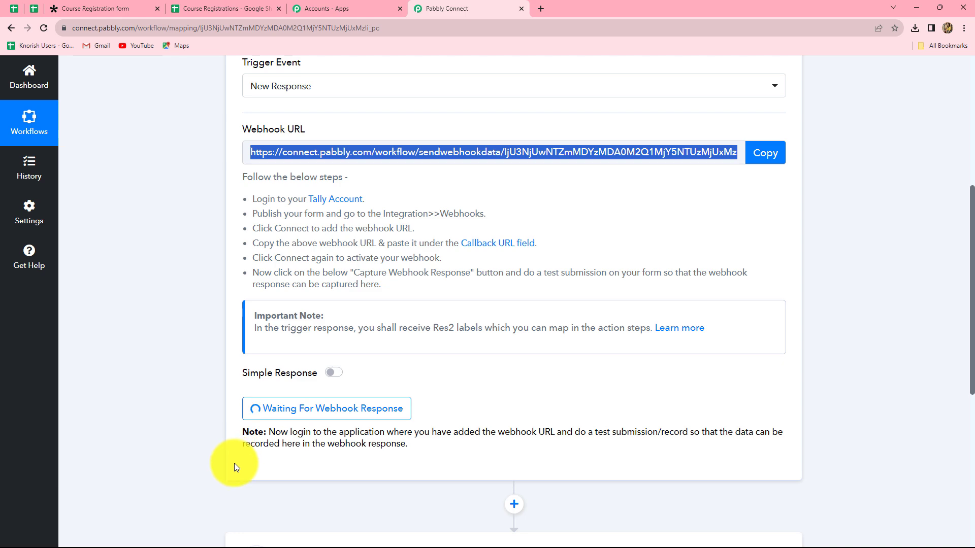
left_click(83, 9)
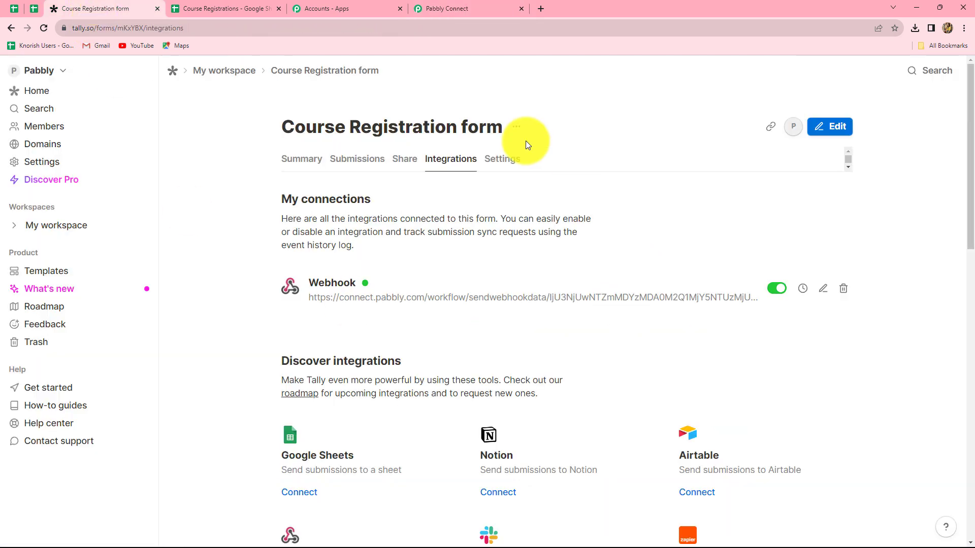
Step: Load the form's copied share link in a new browser tab
left_click(403, 162)
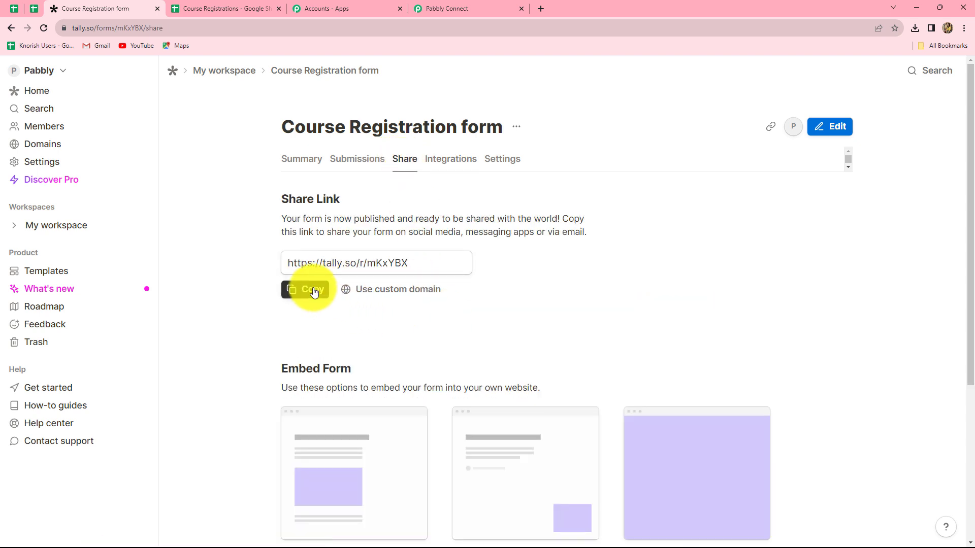
key("ctrl+t")
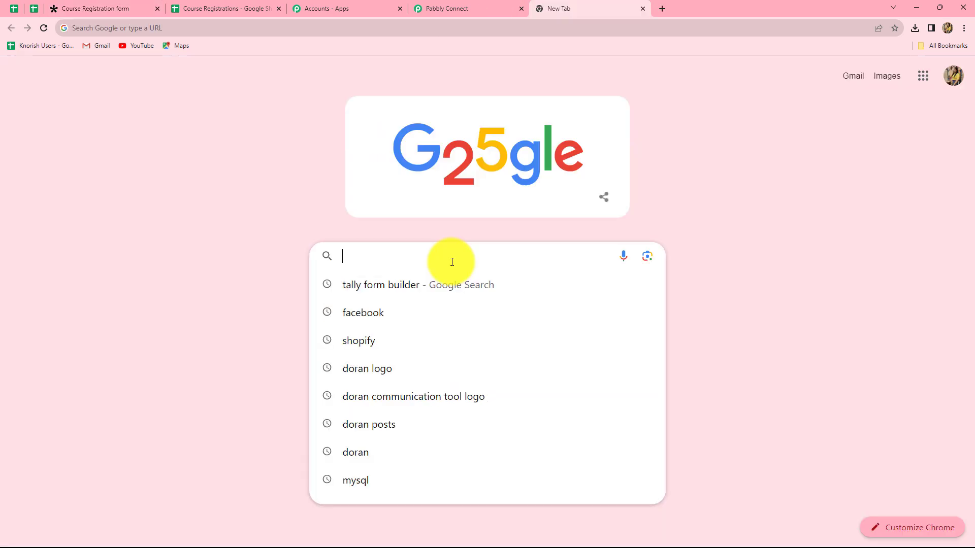
key("ctrl+v")
key("Return")
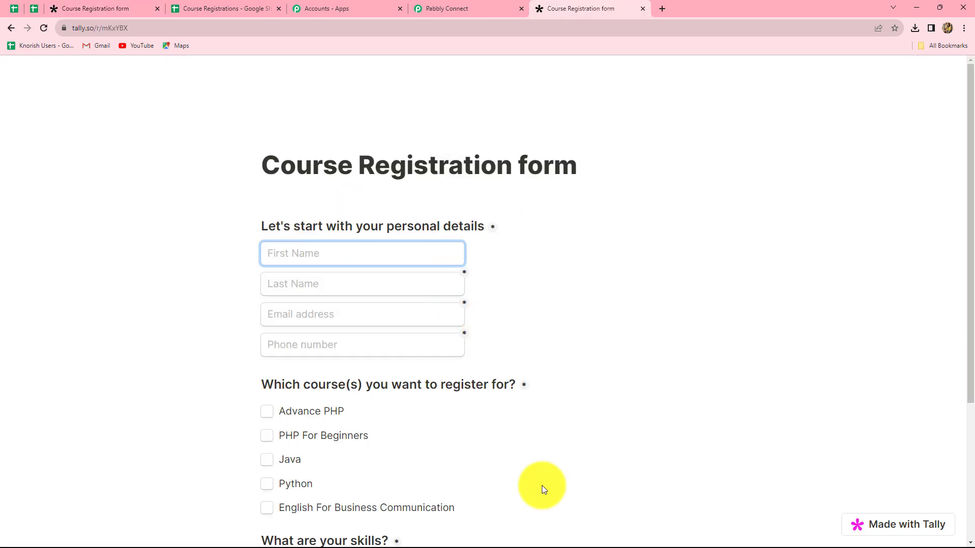
scroll(617, 351, "down", 4)
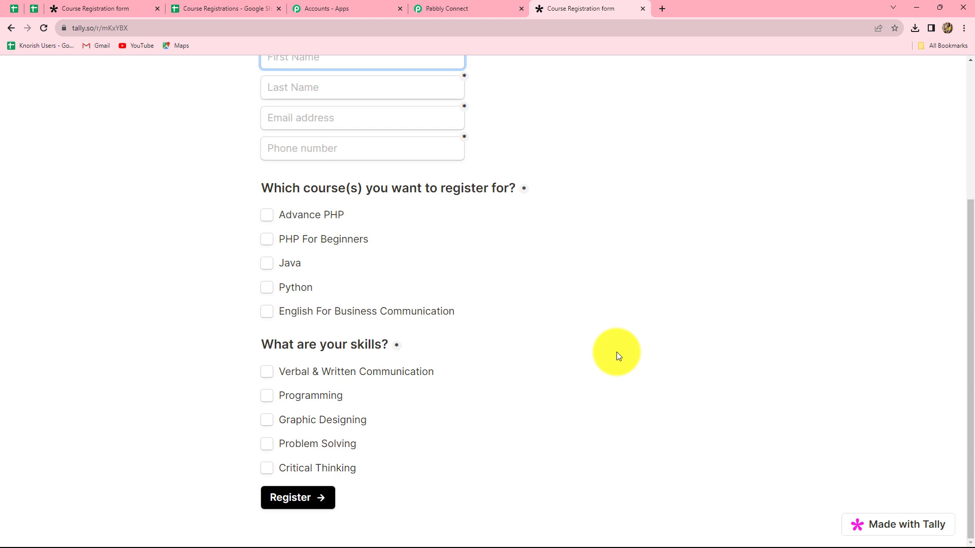
scroll(617, 352, "up", 3)
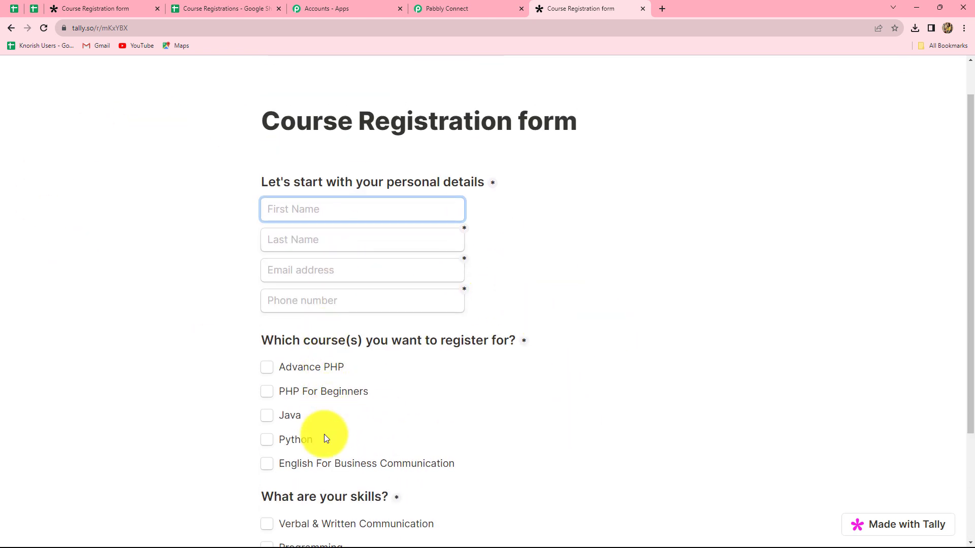
Step: Enter a test first name, last name, e-mail address and 10-digit phone number
scroll(326, 359, "down", 3)
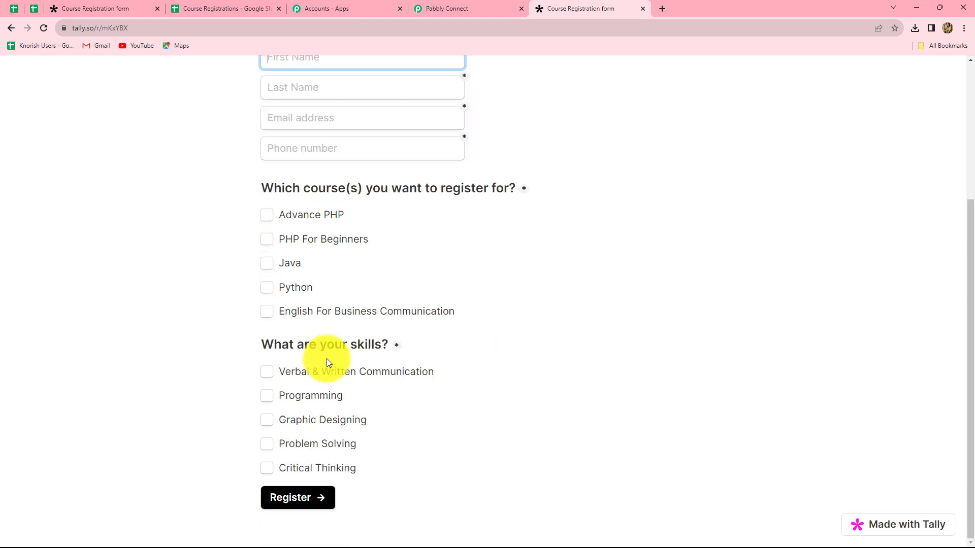
scroll(327, 359, "up", 3)
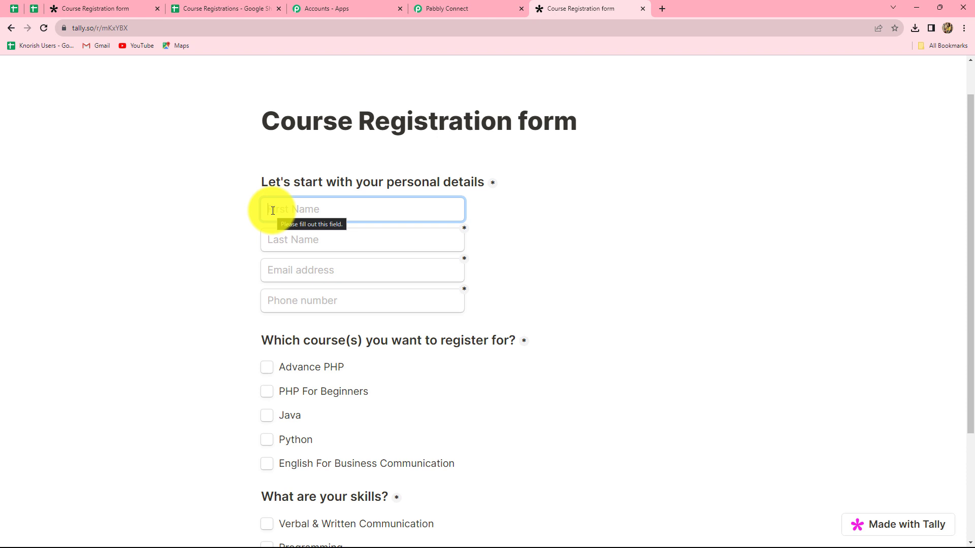
type("Dummy")
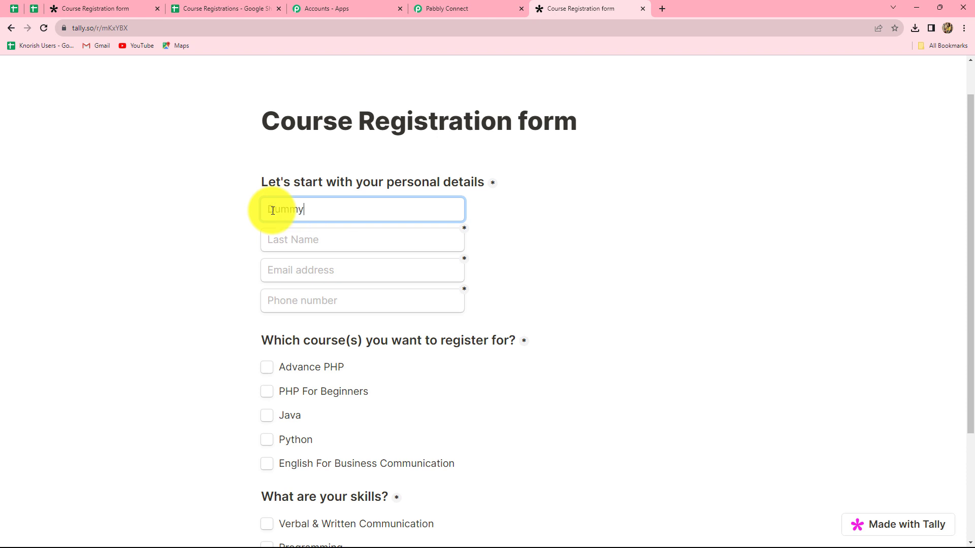
left_click(279, 239)
type("User")
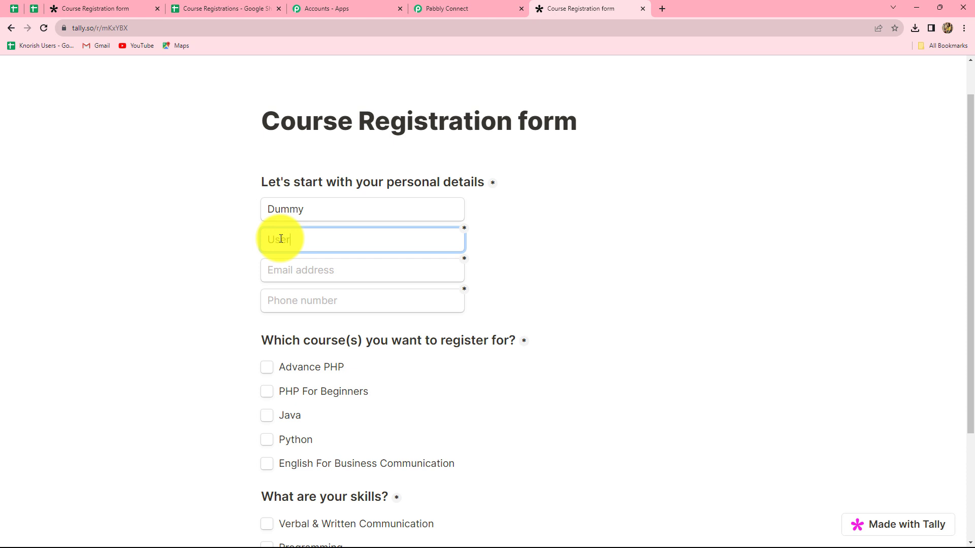
left_click(286, 274)
left_click(285, 300)
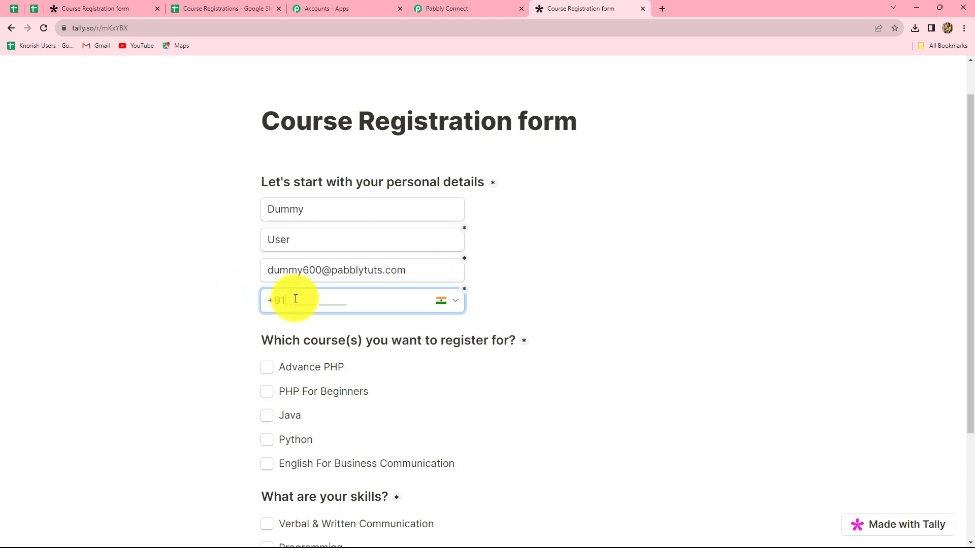
type("99999999999")
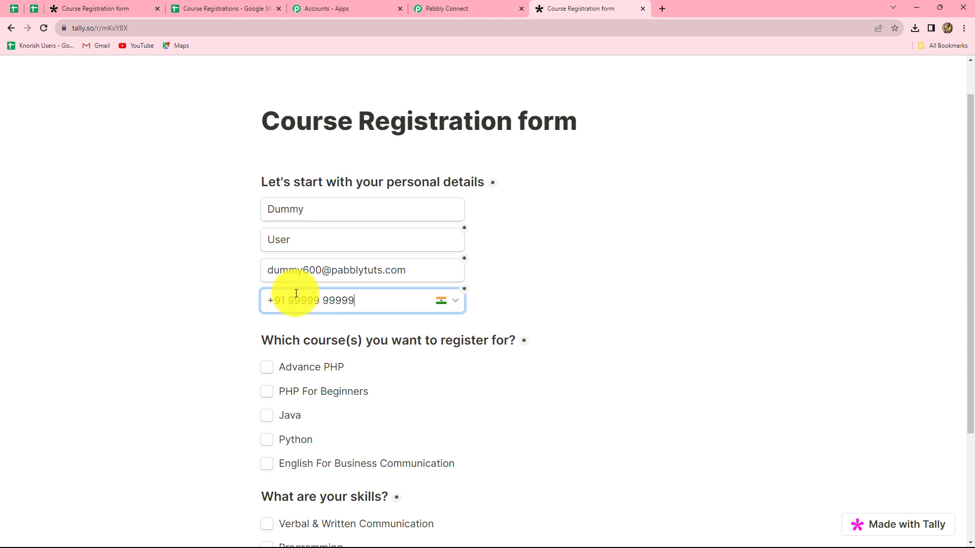
scroll(250, 298, "down", 3)
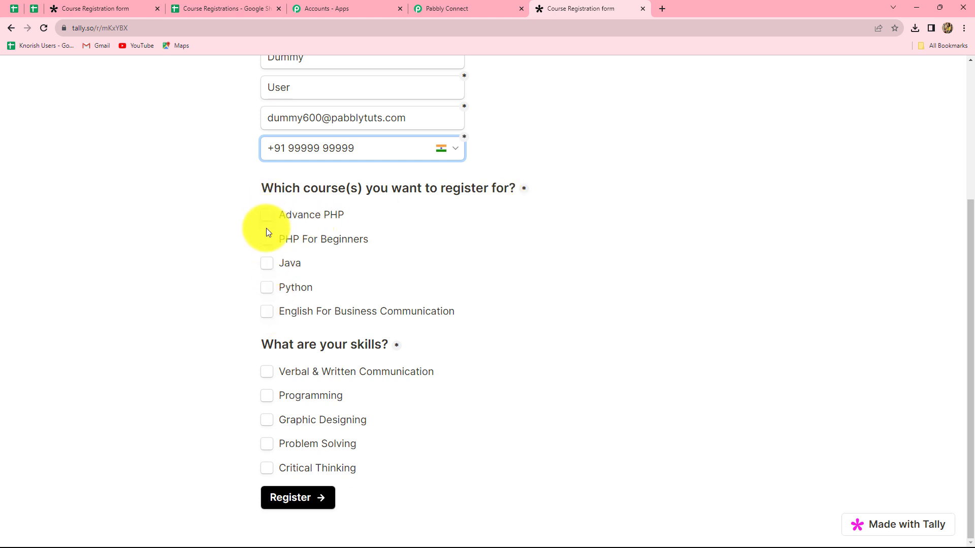
Step: Tick English For Business Communication plus Verbal & Written Communication, Programming and Graphic Designing skills
left_click(269, 311)
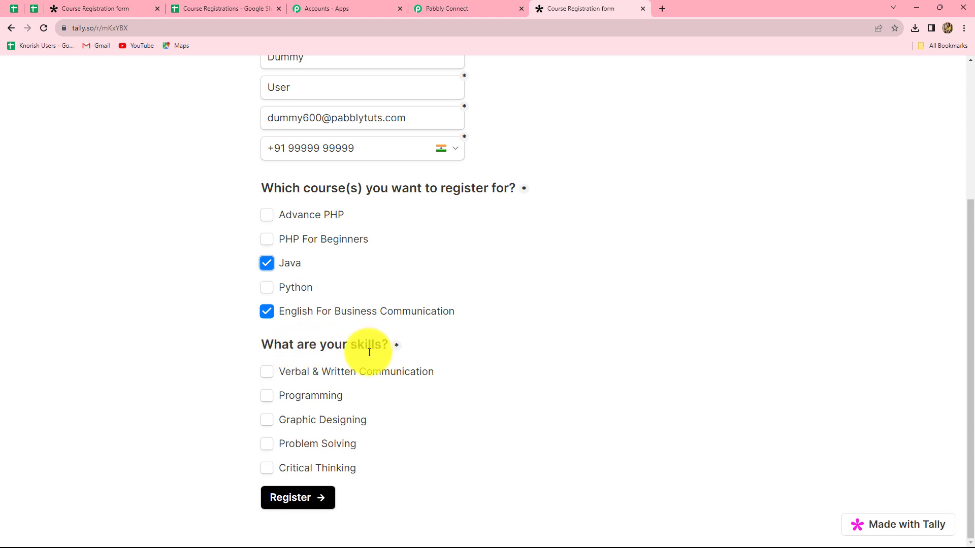
left_click(258, 372)
left_click(266, 372)
left_click(267, 397)
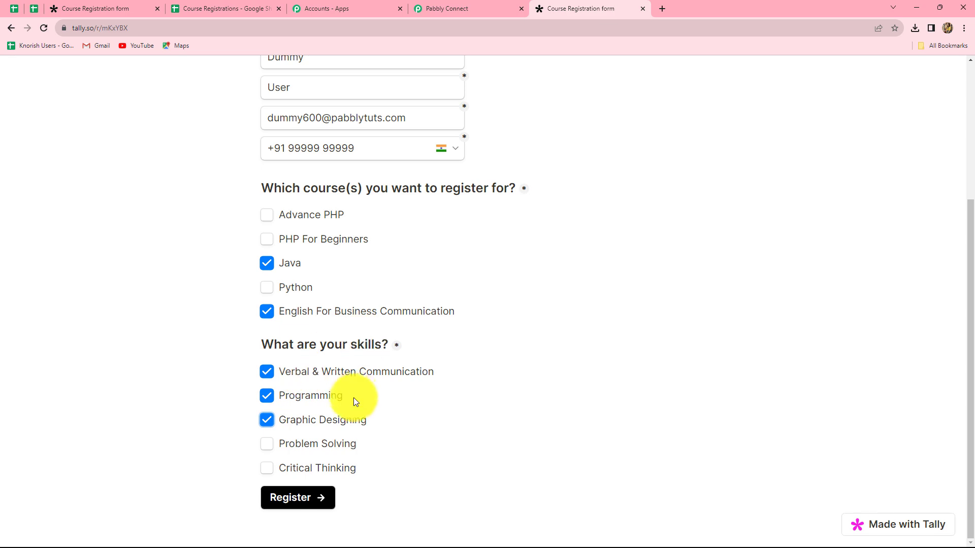
Step: Submit the registration and return to the Pabbly Connect tab
scroll(435, 416, "up", 3)
scroll(436, 415, "down", 3)
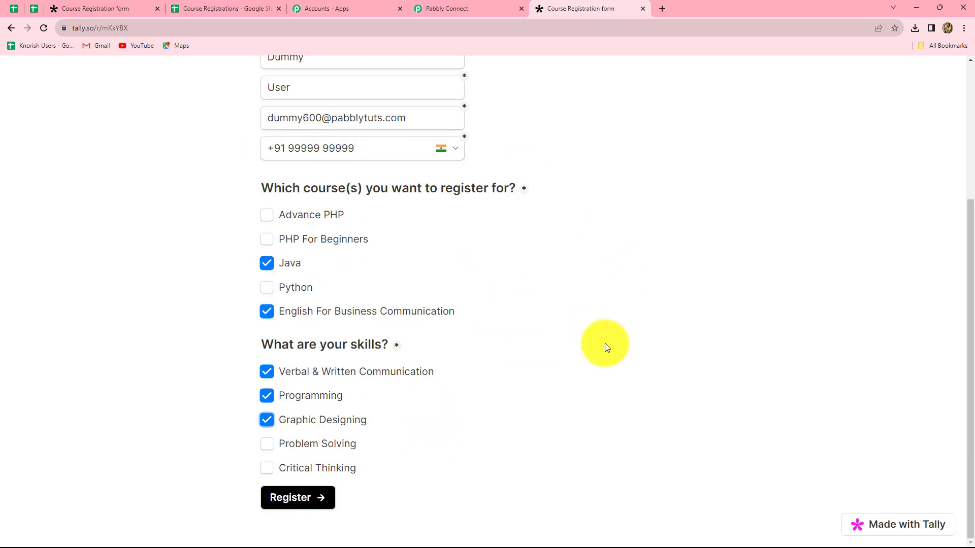
scroll(475, 277, "up", 2)
scroll(474, 277, "down", 3)
left_click(297, 499)
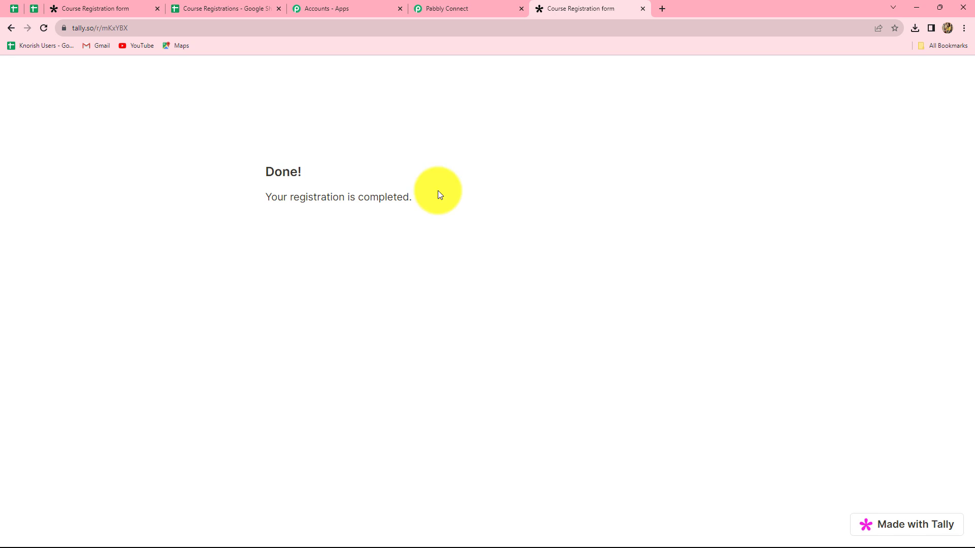
left_click(476, 7)
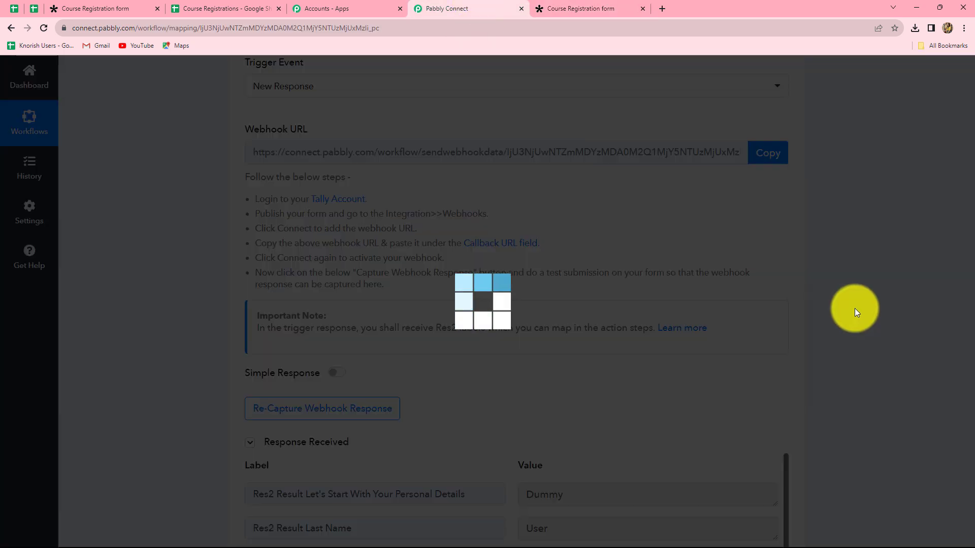
Step: Inspect the captured course list and skills values in the Tally response
scroll(827, 325, "down", 5)
scroll(828, 325, "down", 4)
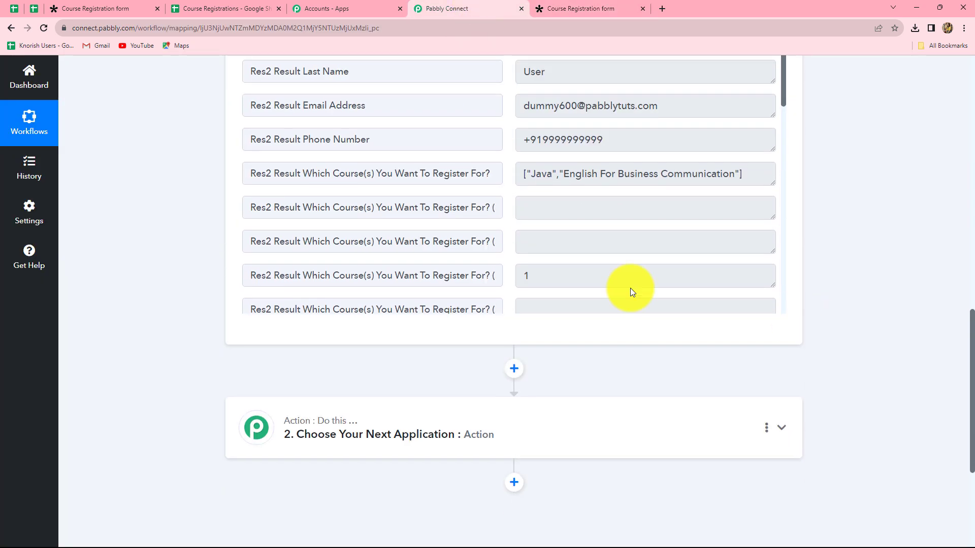
left_click_drag(523, 174, 752, 176)
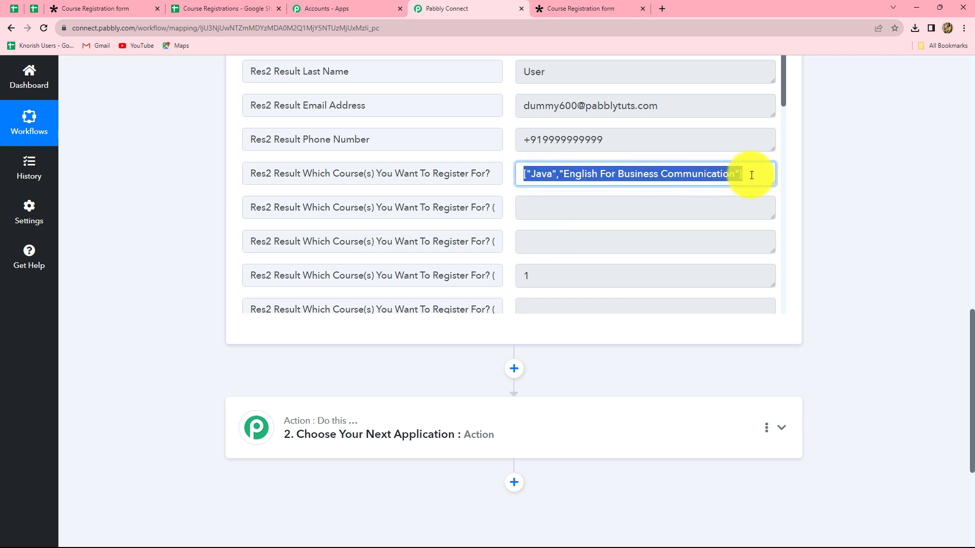
left_click(751, 175)
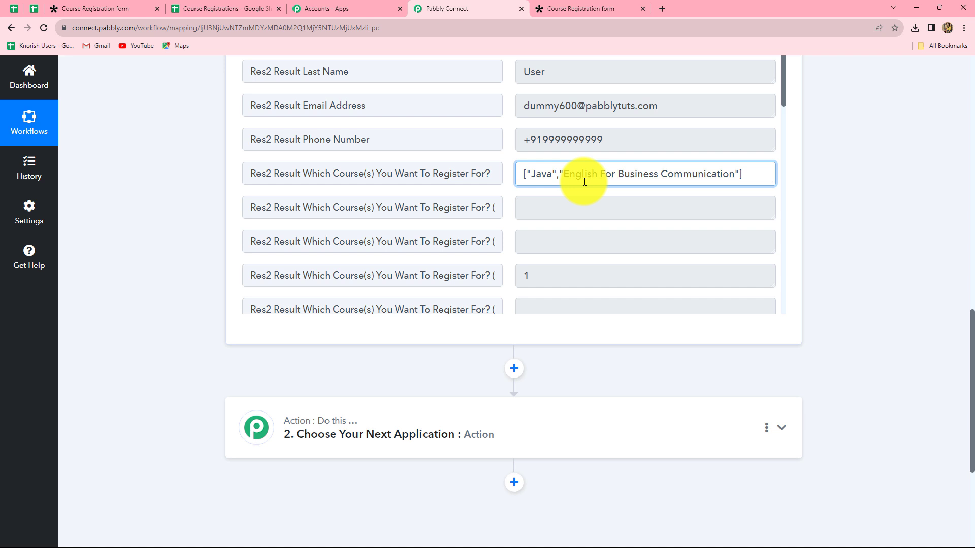
scroll(625, 235, "down", 4)
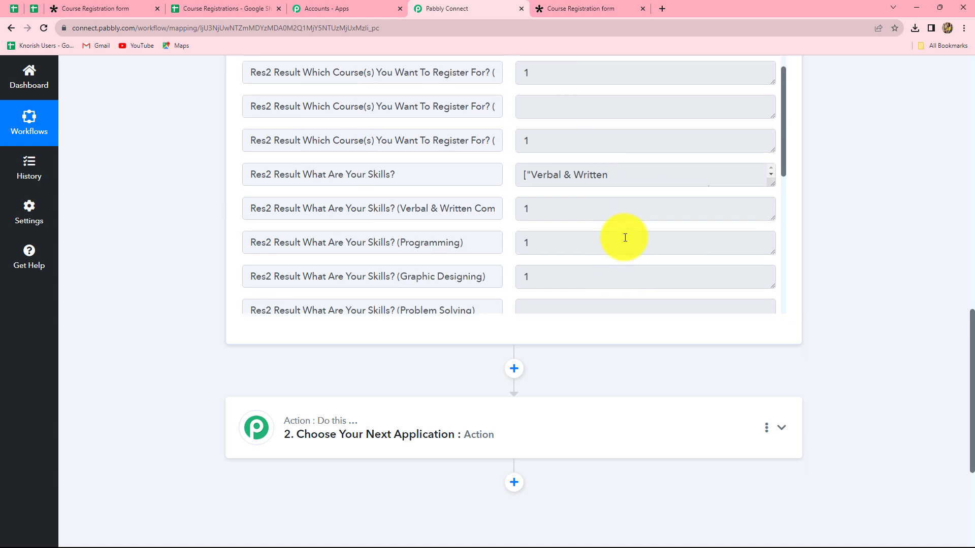
scroll(657, 283, "up", 2)
left_click_drag(527, 288, 796, 318)
left_click(871, 303)
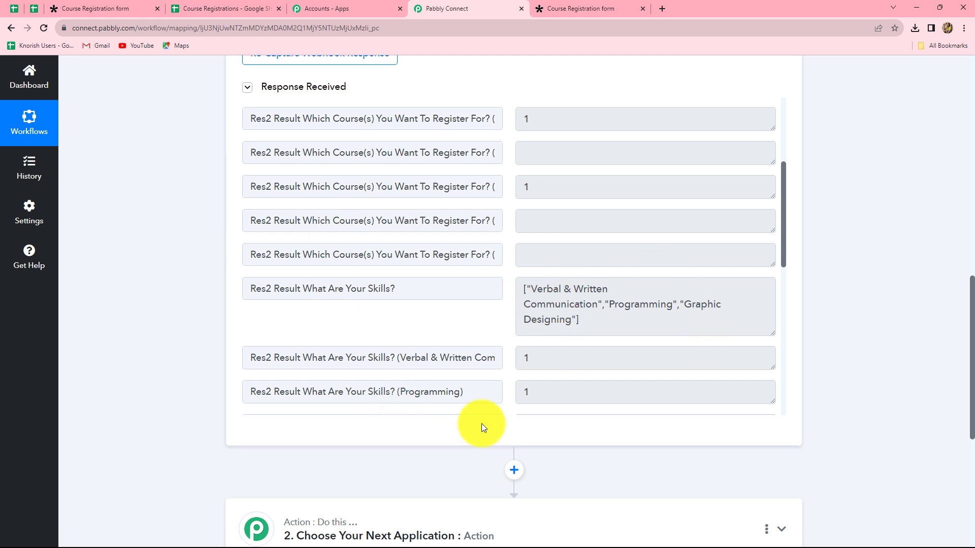
Step: Glance at the Course Registrations spreadsheet, recheck the course value, then scroll to step 2
left_click(211, 8)
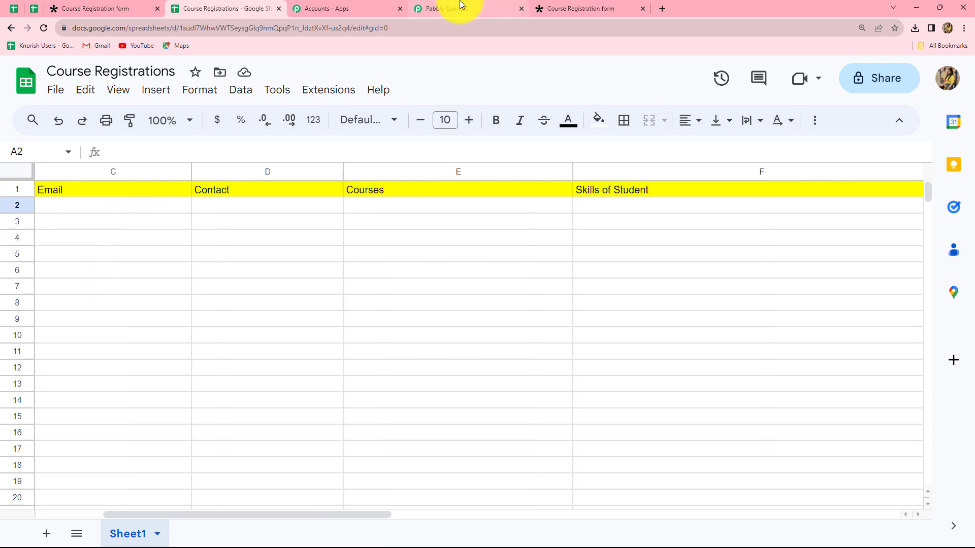
left_click(462, 4)
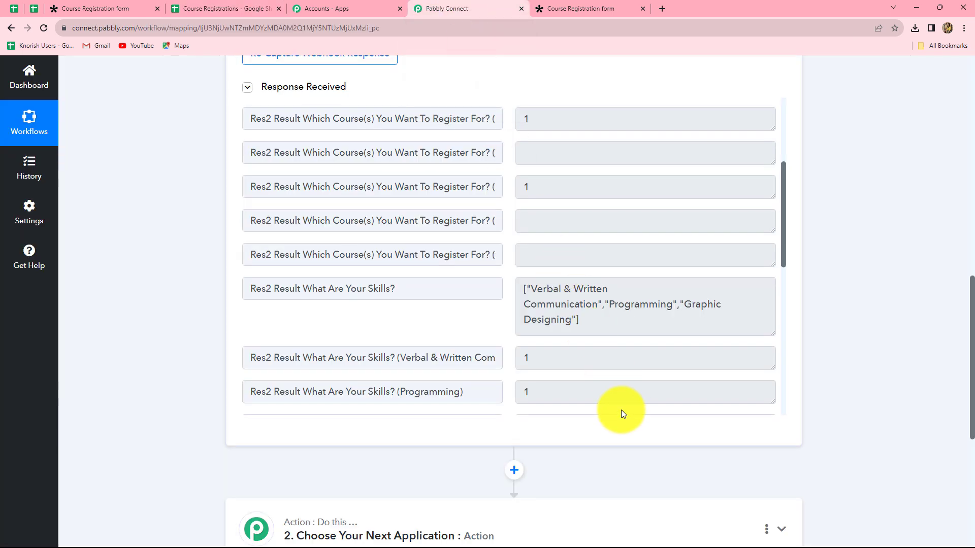
scroll(550, 357, "up", 3)
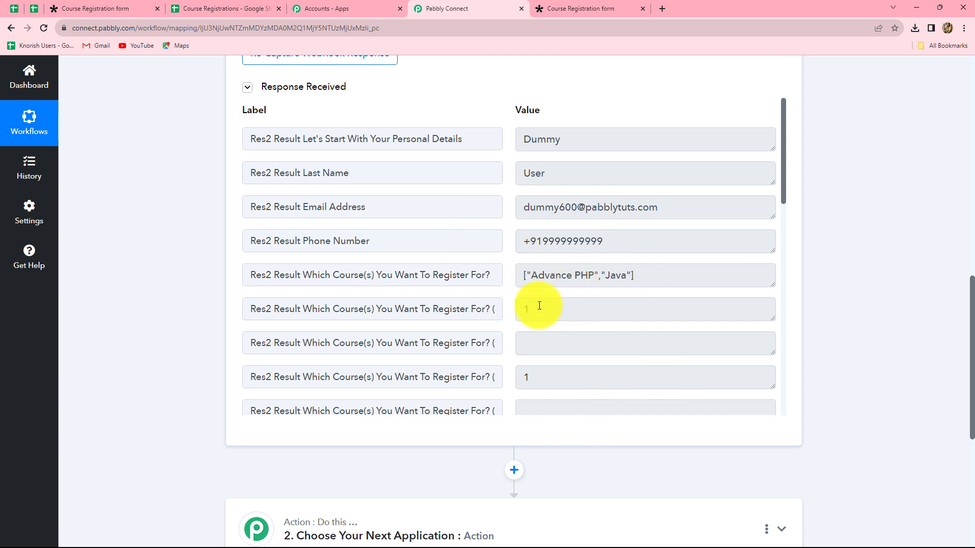
scroll(549, 339, "down", 5)
scroll(551, 337, "up", 5)
left_click(551, 229)
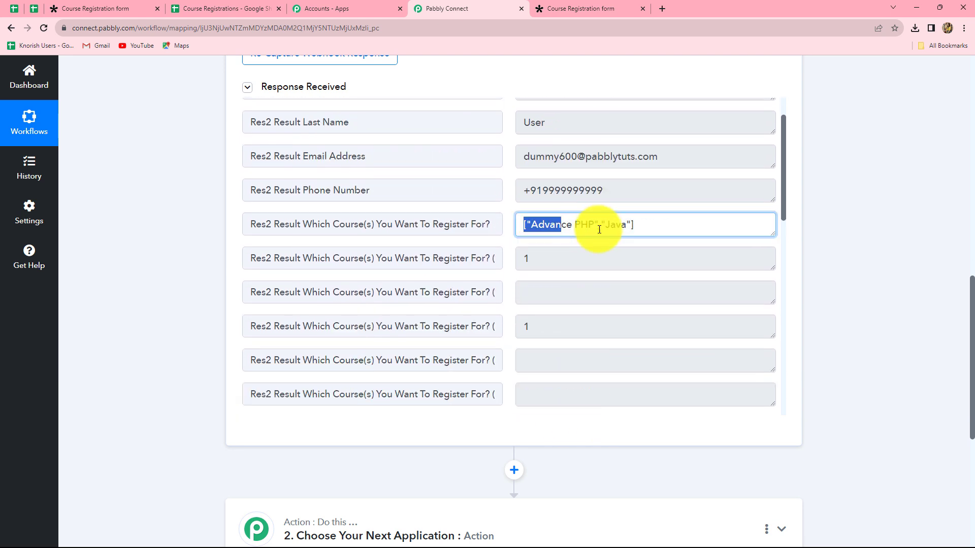
left_click_drag(550, 228, 677, 228)
left_click(680, 230)
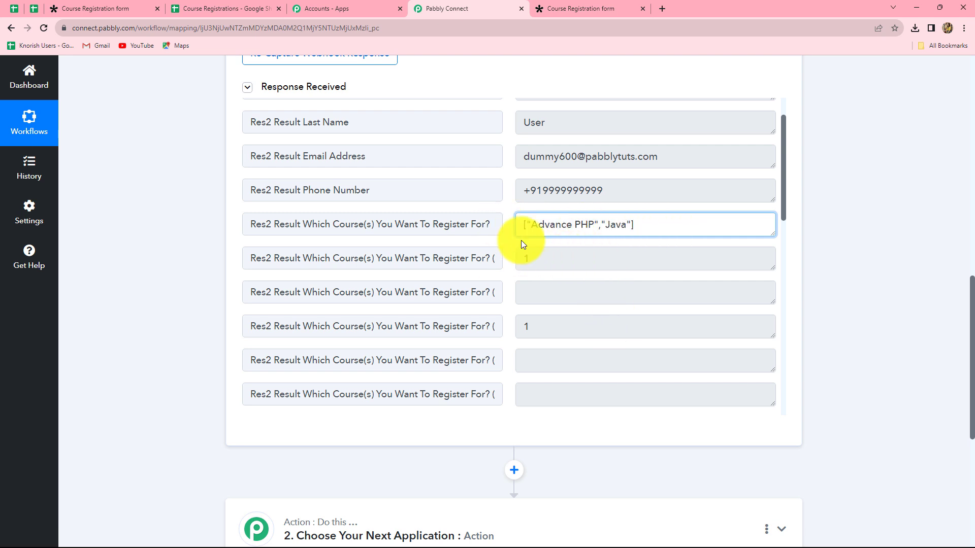
scroll(576, 285, "down", 4)
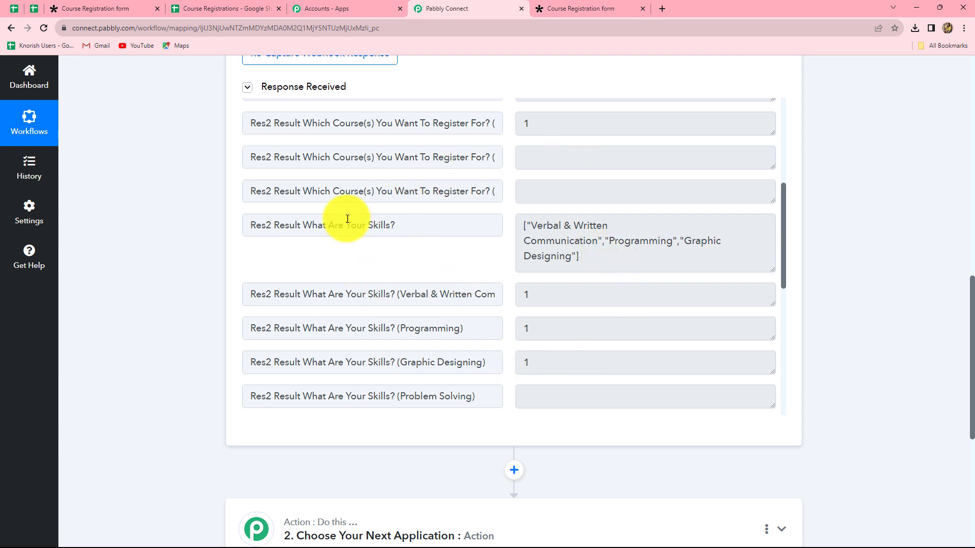
scroll(862, 296, "down", 4)
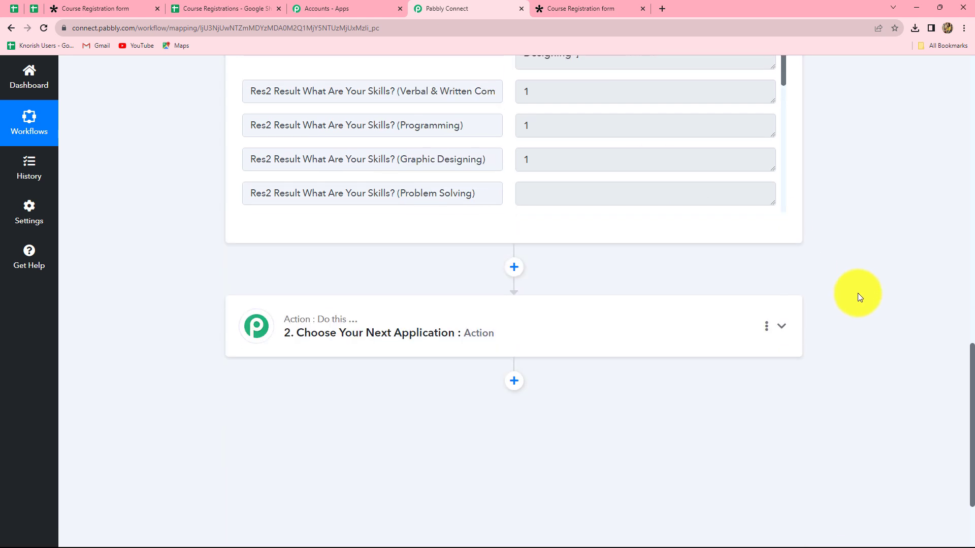
Step: Add a new action step using the Code by Pabbly app
left_click(514, 268)
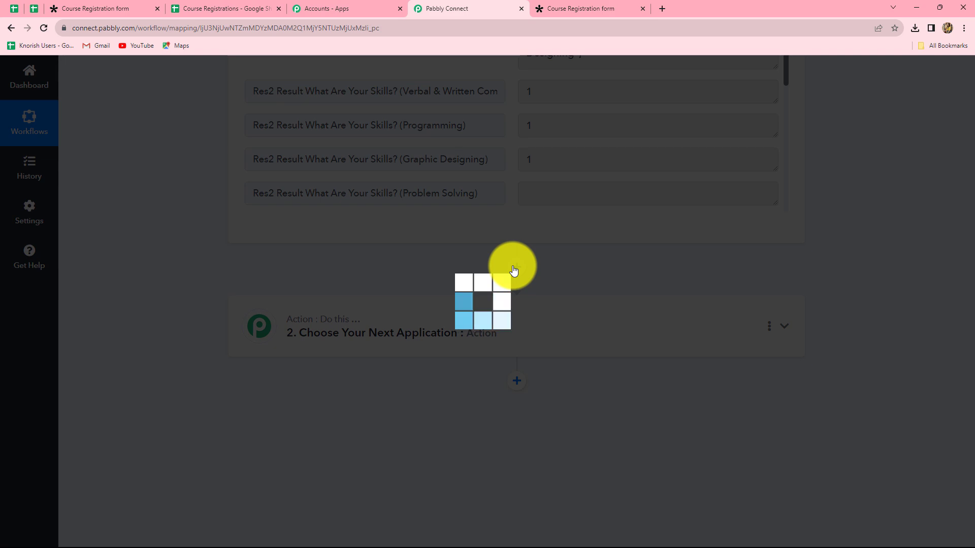
scroll(493, 337, "down", 4)
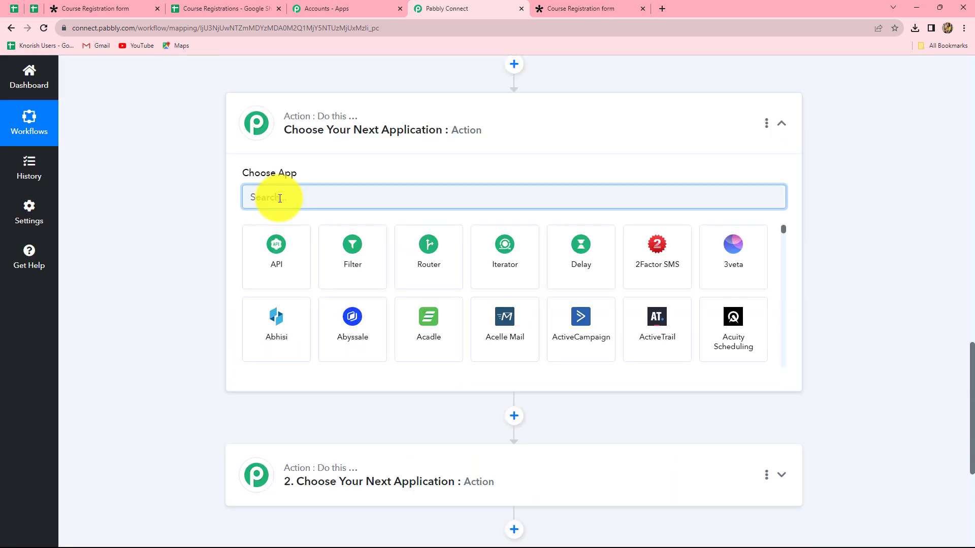
type("Code")
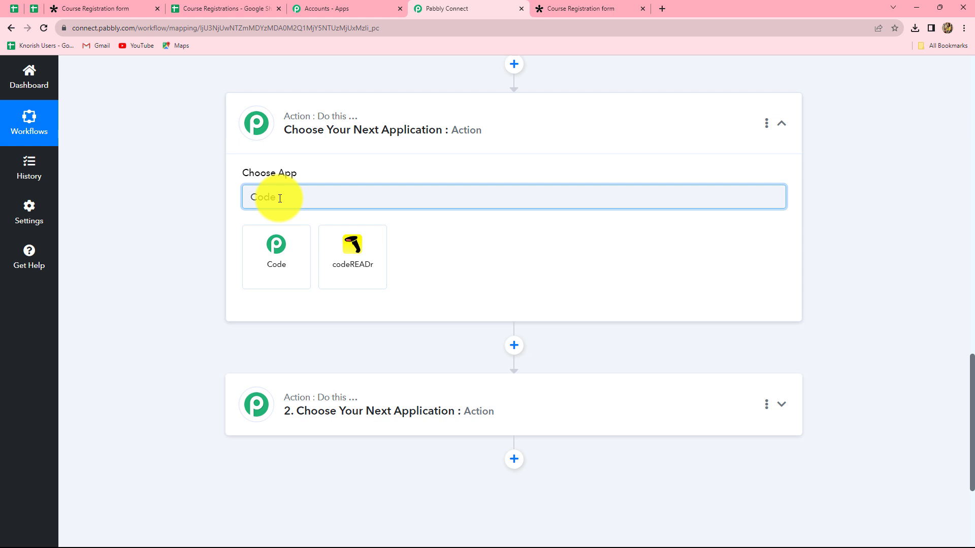
left_click(275, 269)
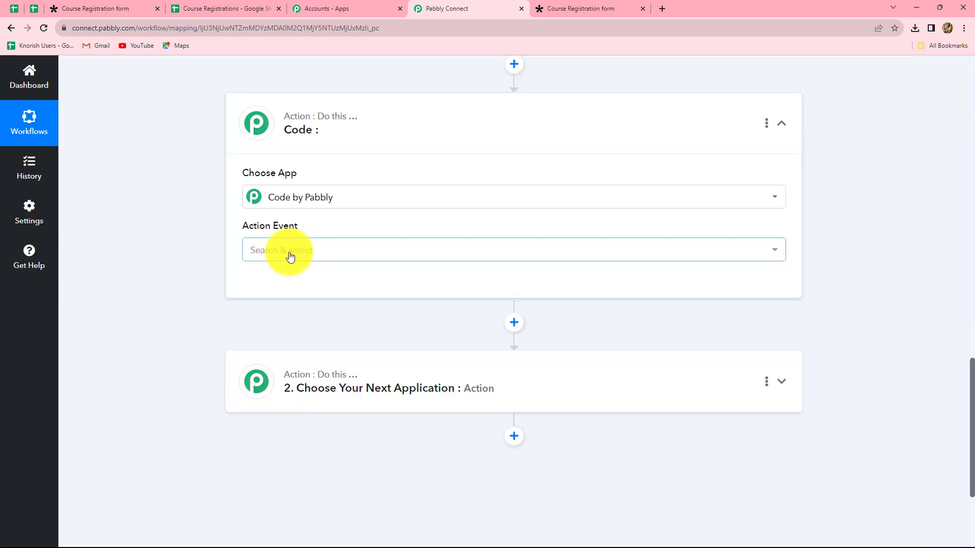
scroll(376, 270, "up", 3)
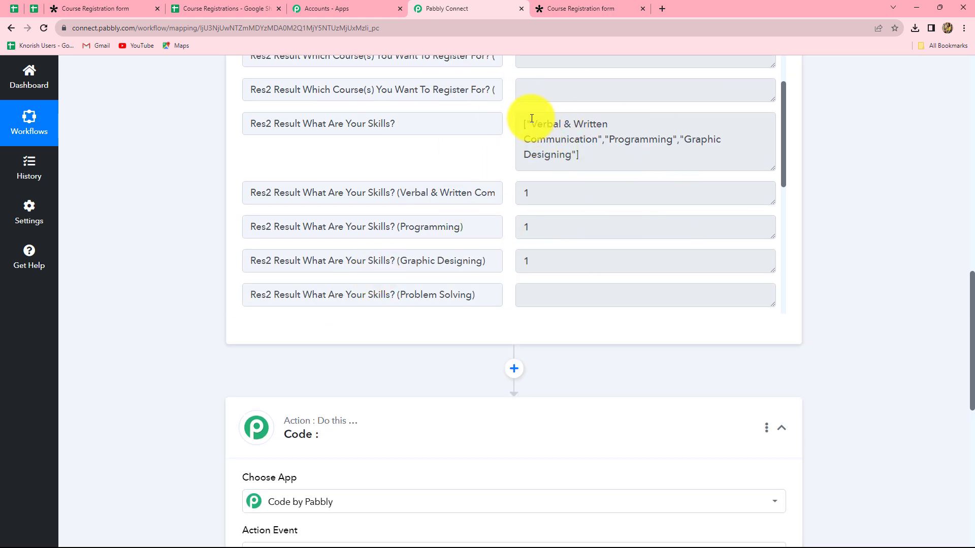
left_click_drag(531, 124, 523, 128)
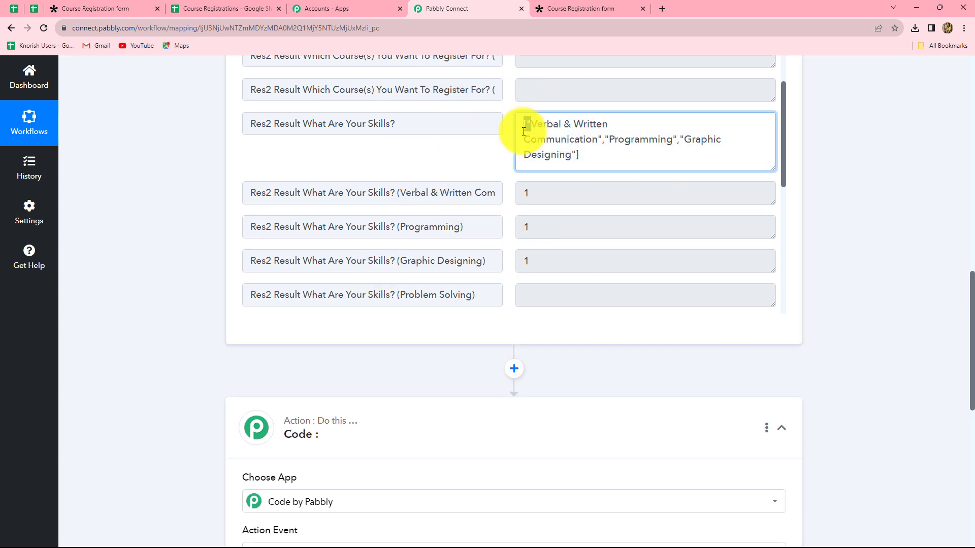
left_click_drag(571, 154, 581, 156)
scroll(879, 267, "down", 7)
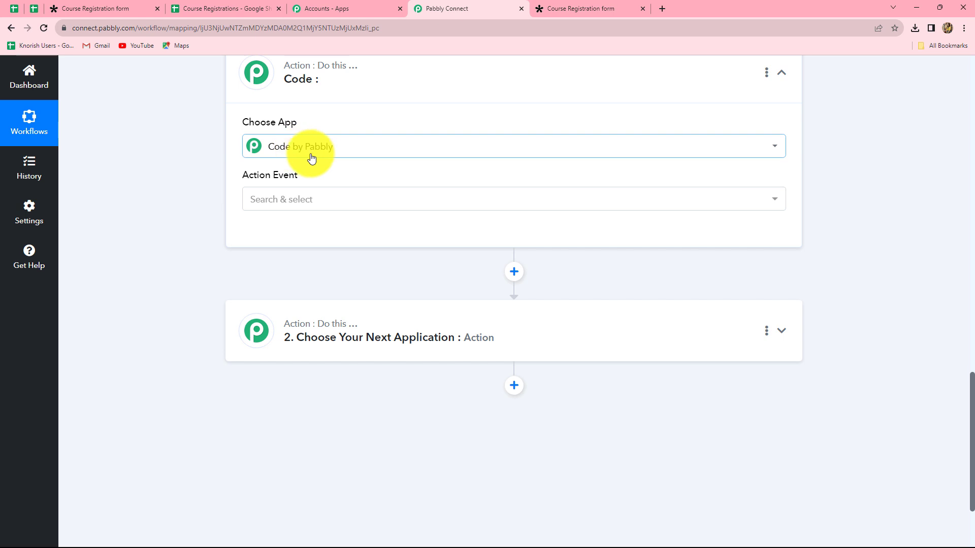
Step: Set the action event to Run JavaScript (Beta) and connect the step
left_click(306, 201)
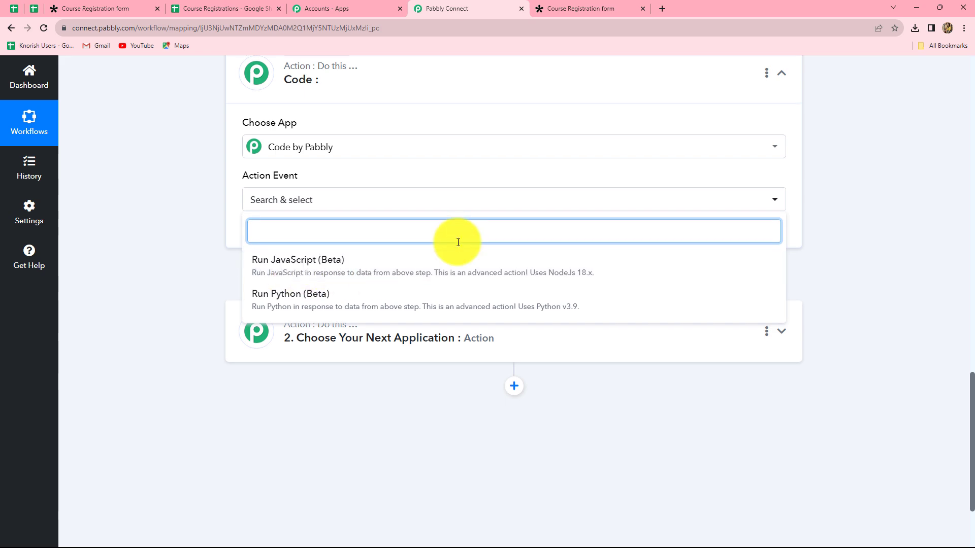
scroll(454, 243, "up", 3)
scroll(459, 246, "up", 3)
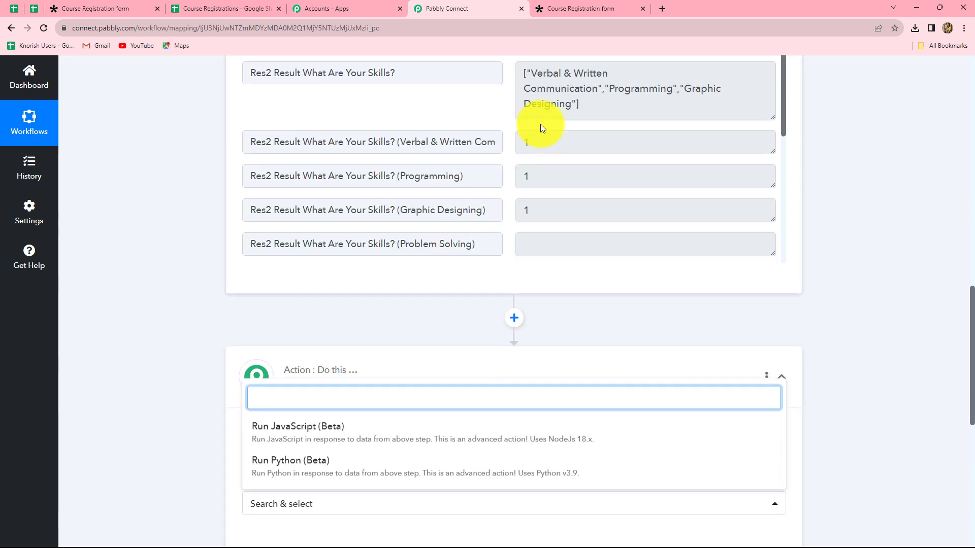
triple_click(534, 77)
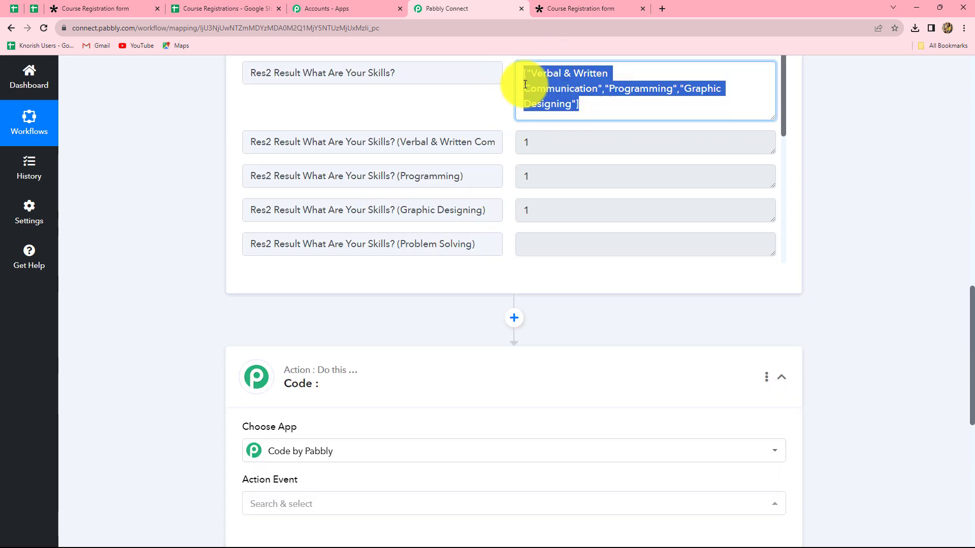
left_click(876, 301)
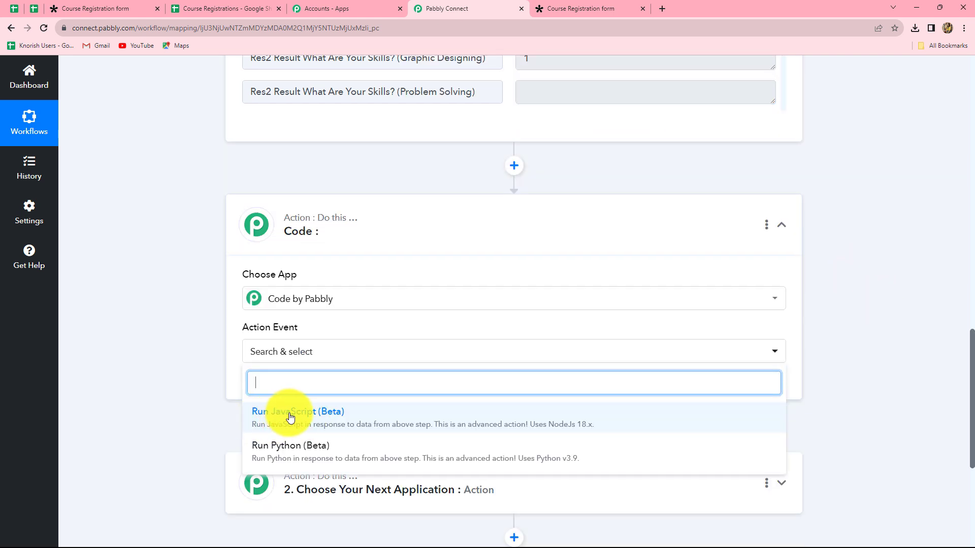
left_click(290, 415)
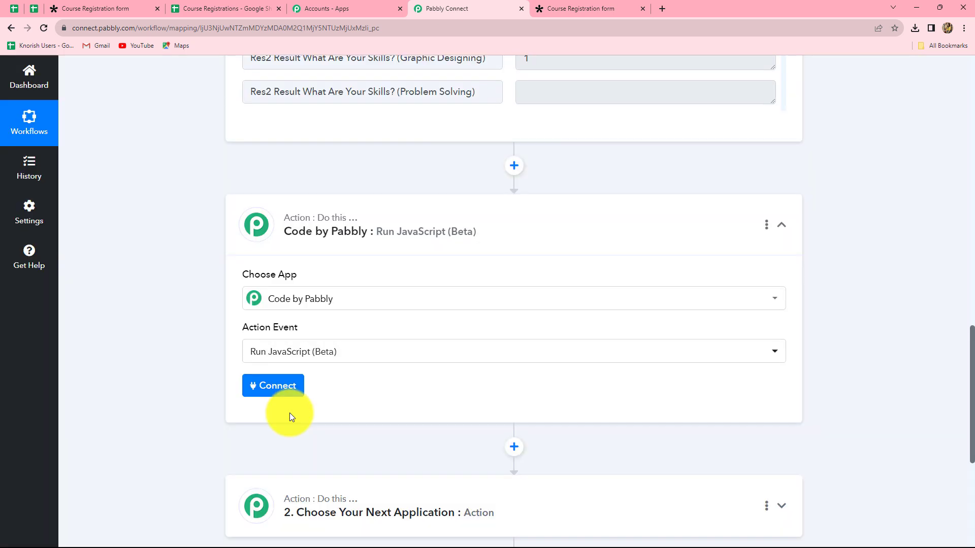
left_click(365, 359)
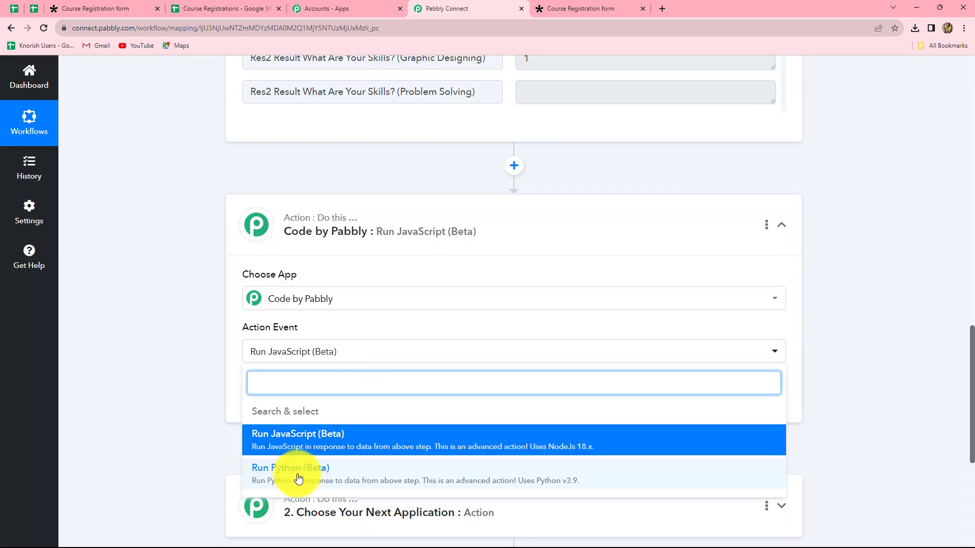
left_click(202, 389)
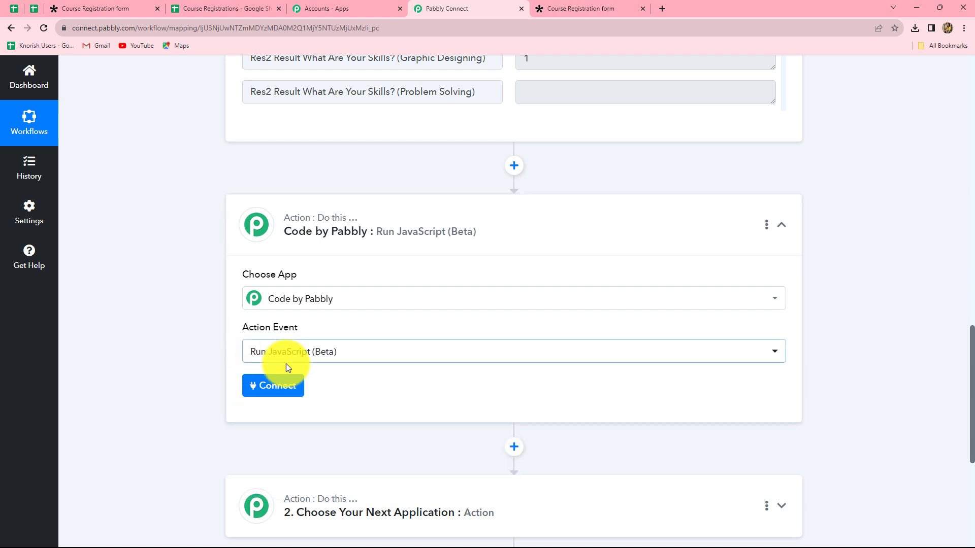
left_click(277, 387)
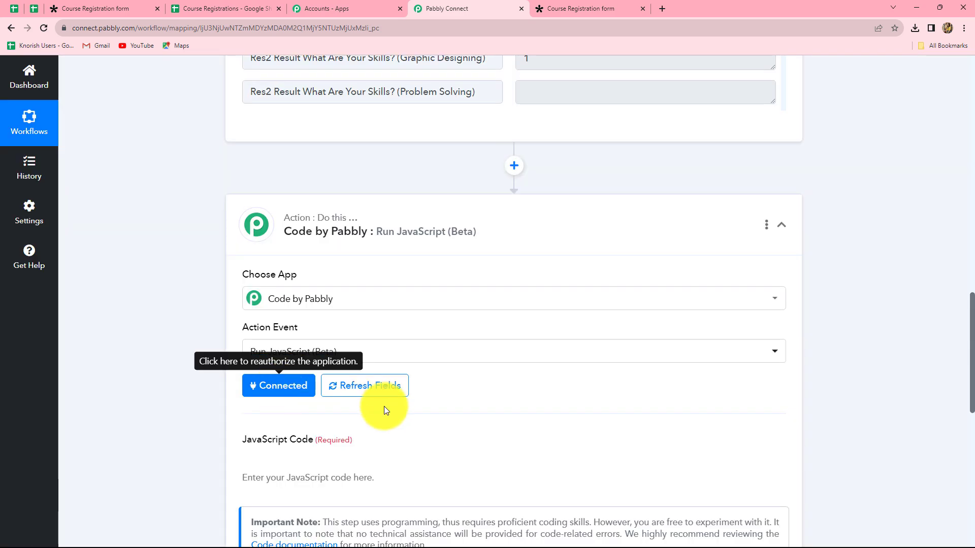
Step: Write code setting const course to the courses answer and returning course.join(', ')
scroll(383, 405, "down", 5)
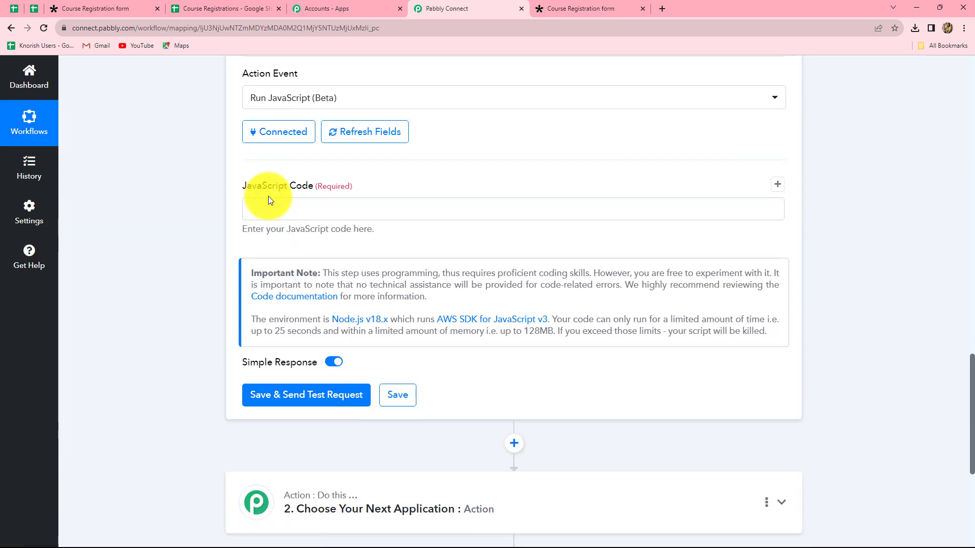
left_click(257, 212)
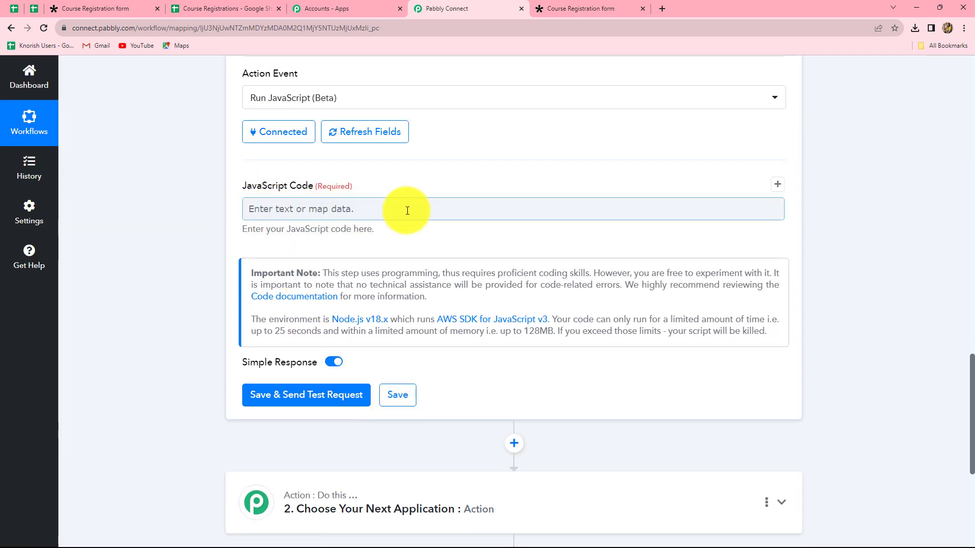
left_click(255, 208)
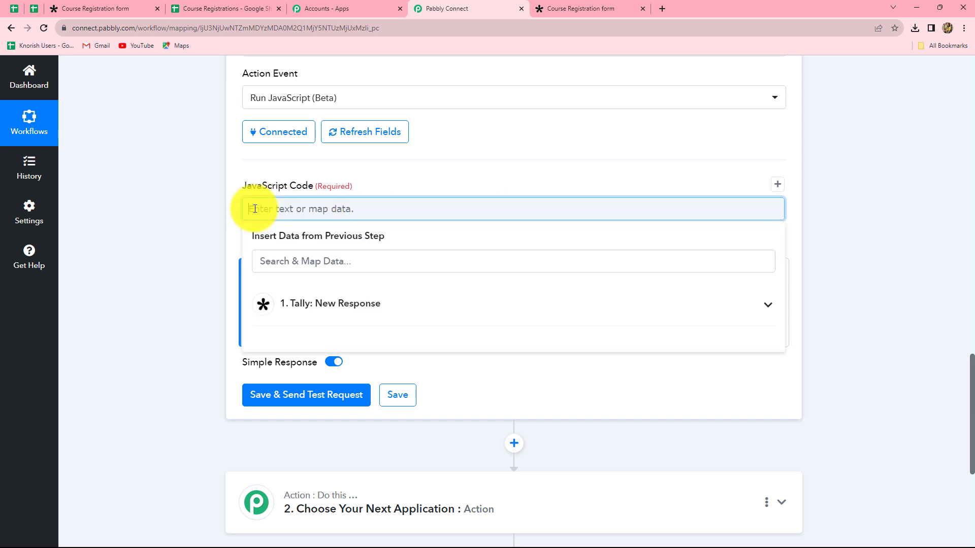
type("const course=")
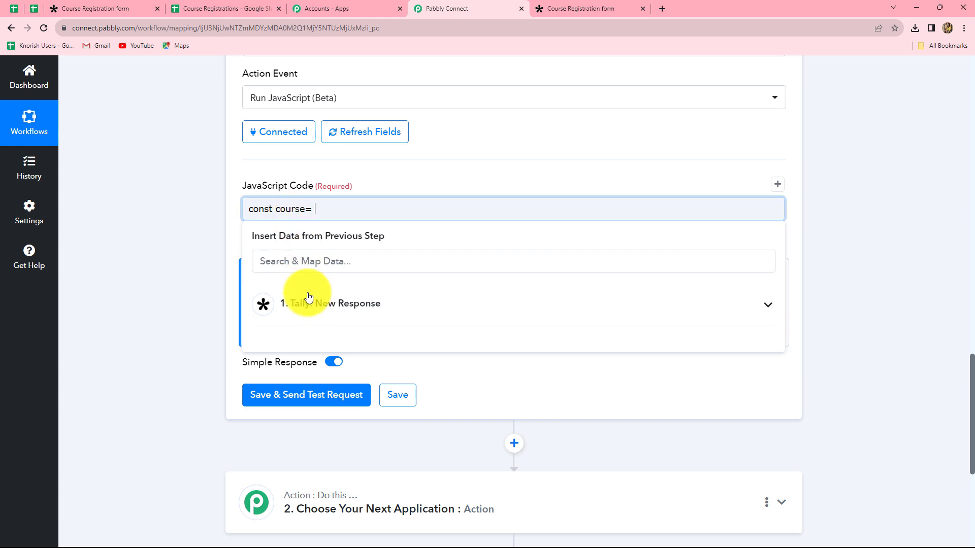
left_click(311, 306)
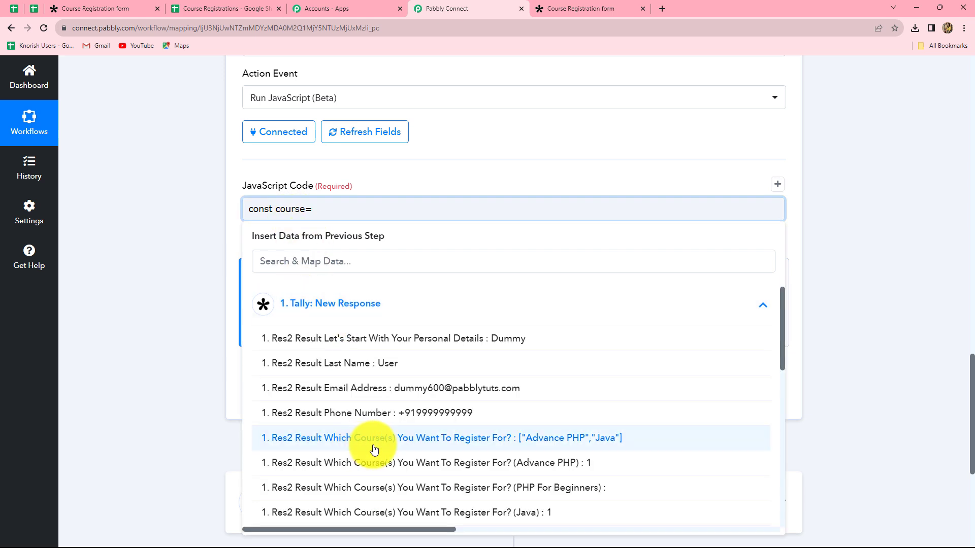
left_click(528, 439)
left_click(881, 279)
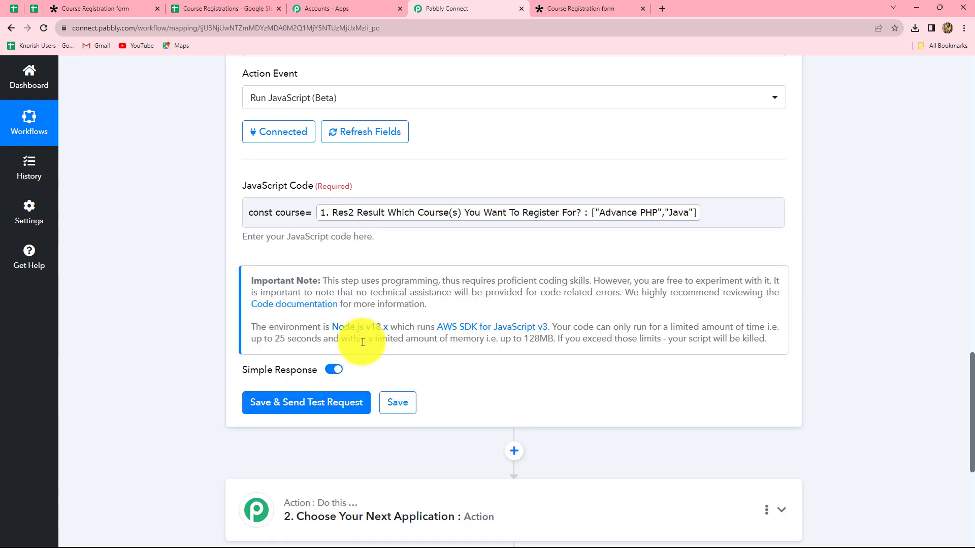
left_click(708, 214)
type("return  course.join(\", \");")
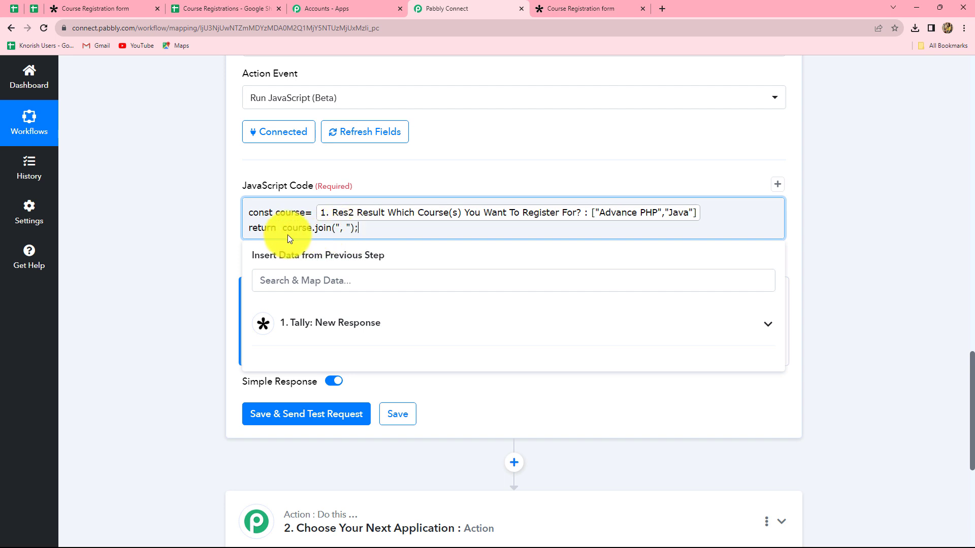
left_click_drag(256, 229, 358, 228)
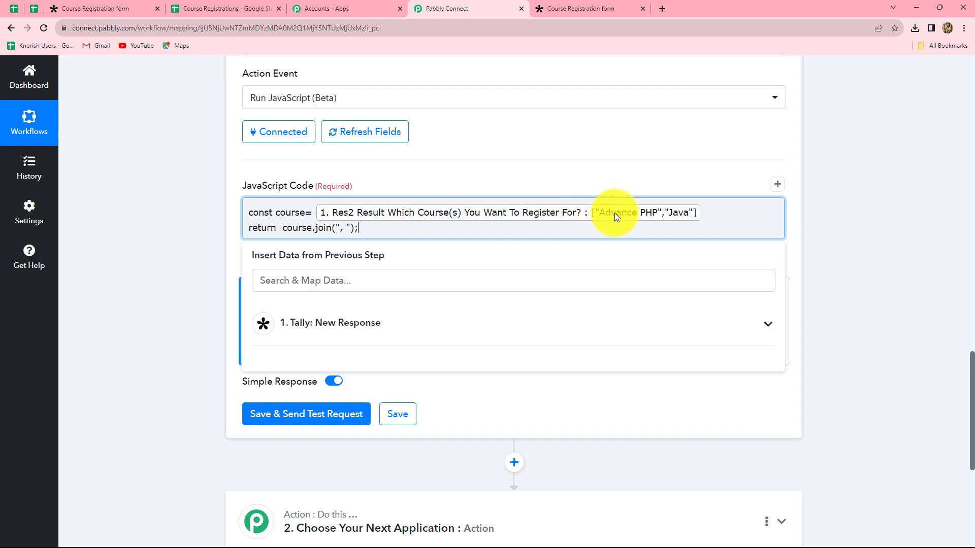
left_click(815, 257)
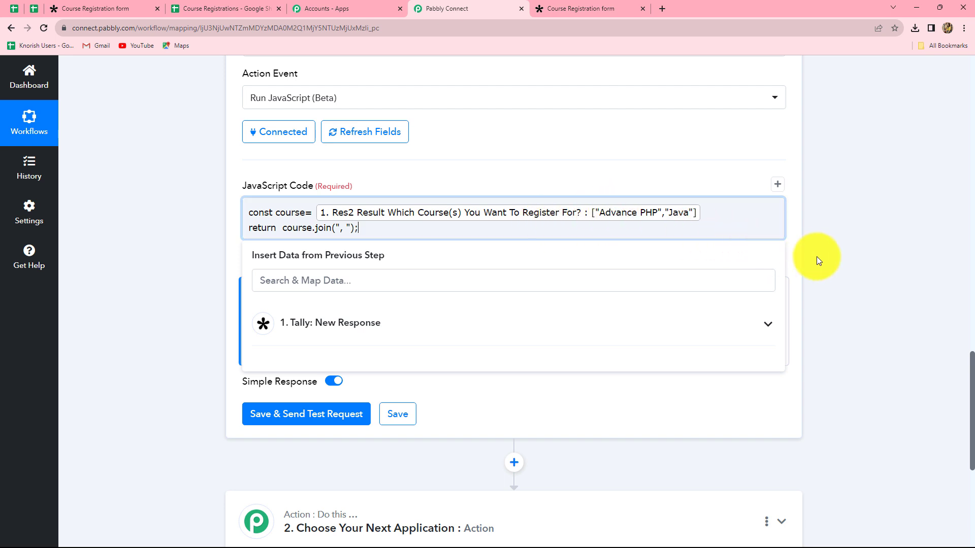
Step: Send a test request and confirm the Output reads 'Advance PHP, Java'
left_click(322, 421)
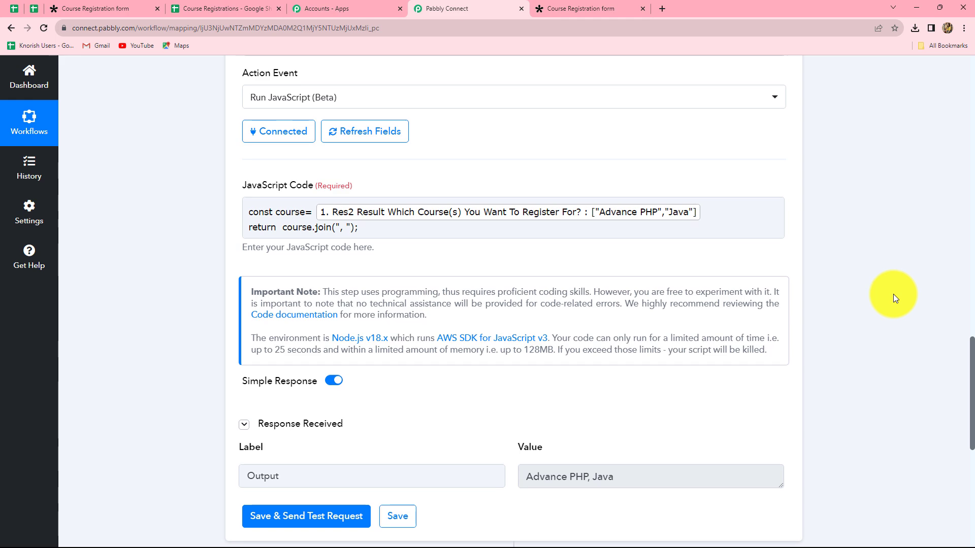
scroll(636, 315, "down", 5)
left_click(530, 222)
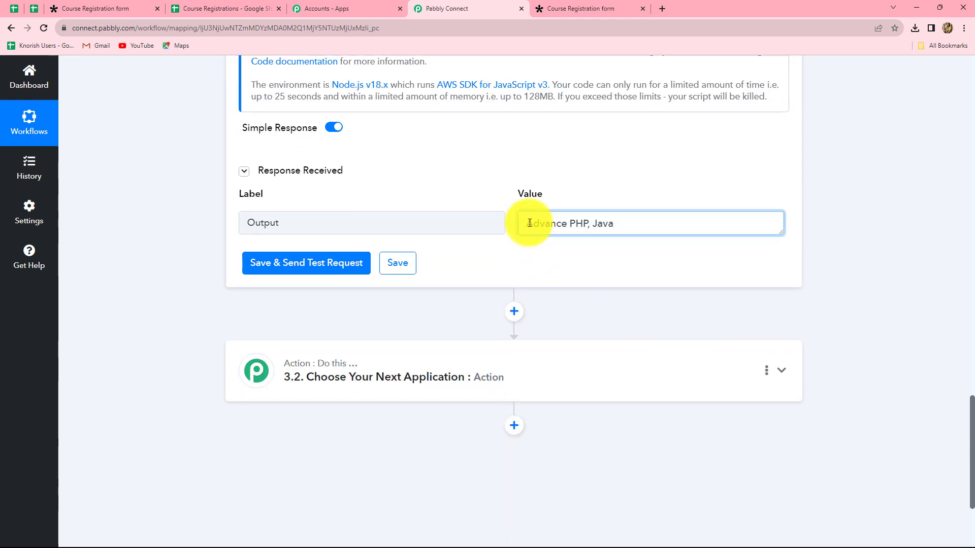
left_click_drag(529, 224, 625, 222)
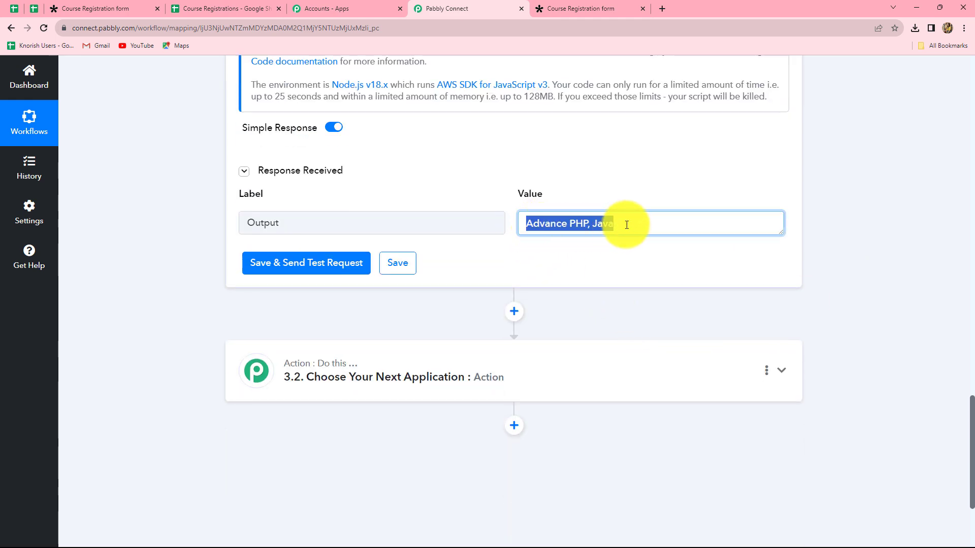
left_click(584, 235)
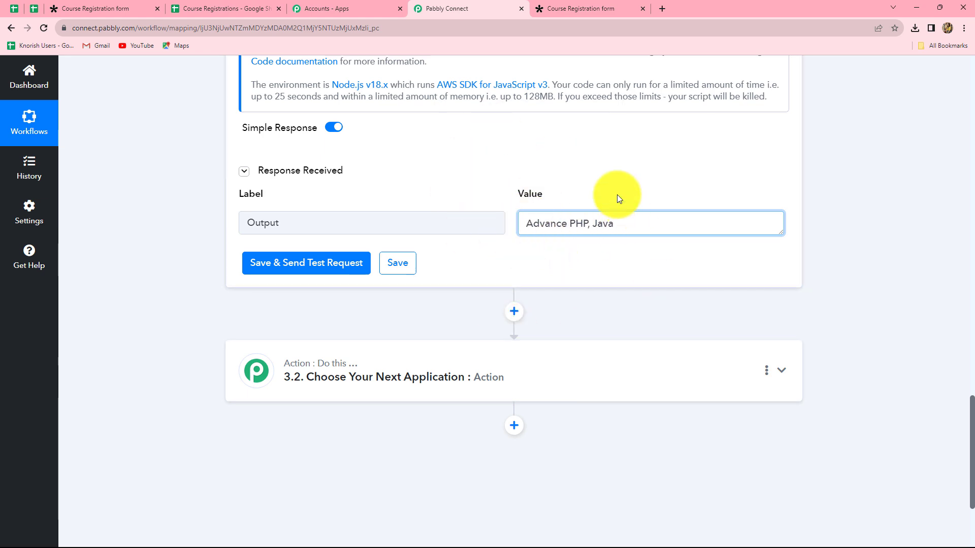
Step: Compare the joined output against the original Tally skills answer
scroll(594, 285, "up", 15)
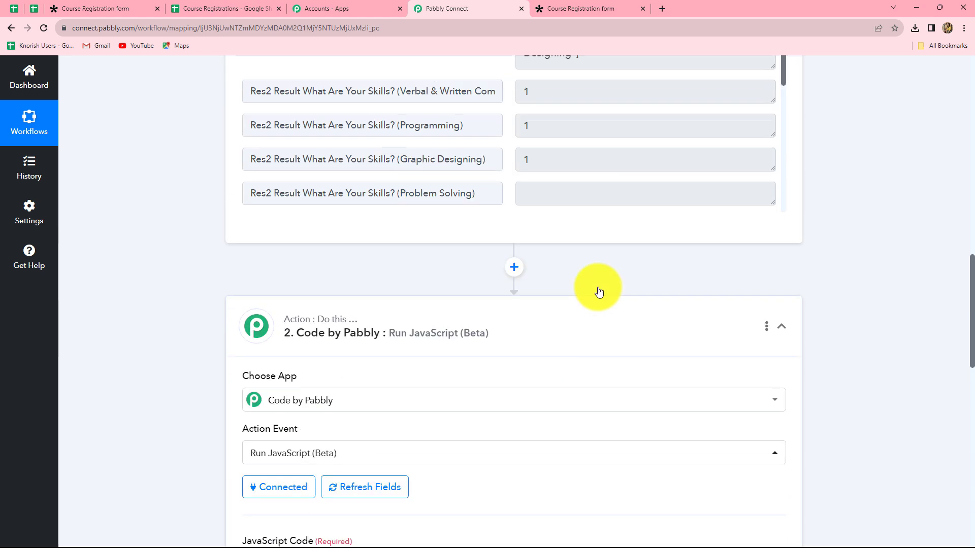
left_click_drag(523, 225, 581, 260)
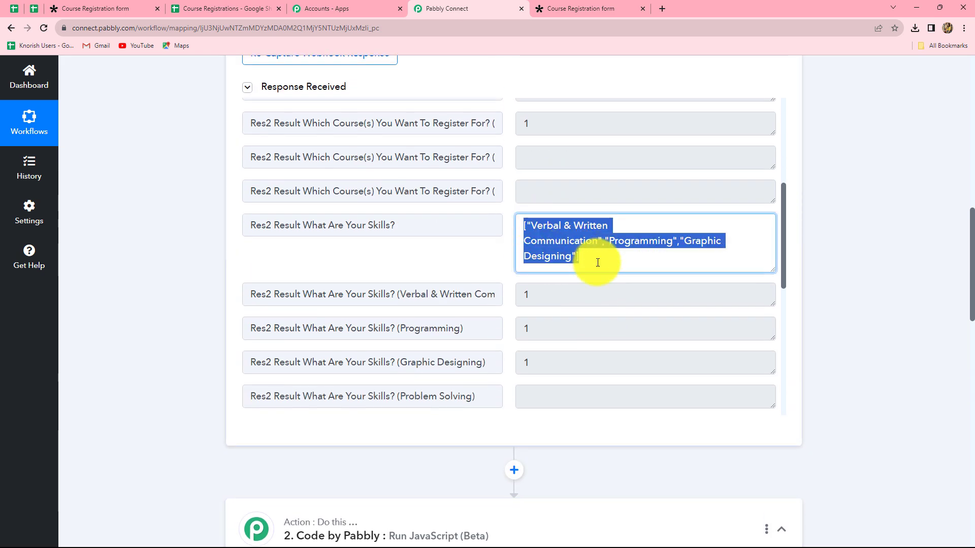
left_click(870, 303)
scroll(692, 298, "down", 7)
scroll(872, 337, "down", 9)
scroll(874, 336, "down", 9)
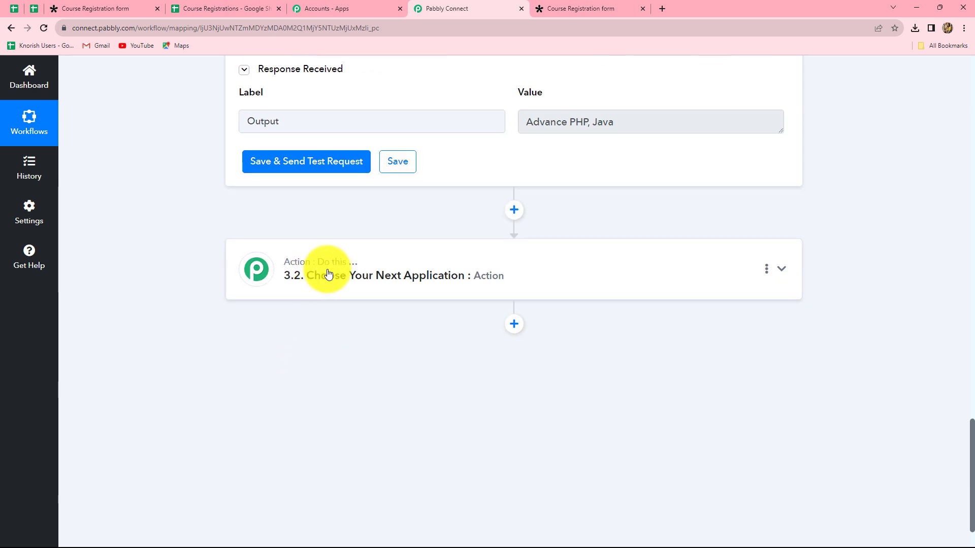
Step: Choose Code by Pabbly as the app for the new step
left_click(331, 299)
left_click(311, 337)
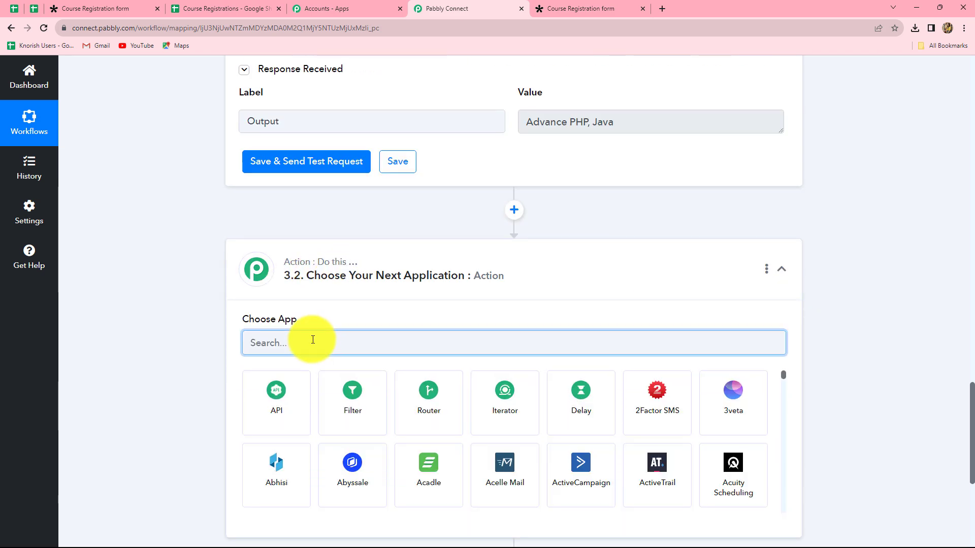
type("Cod")
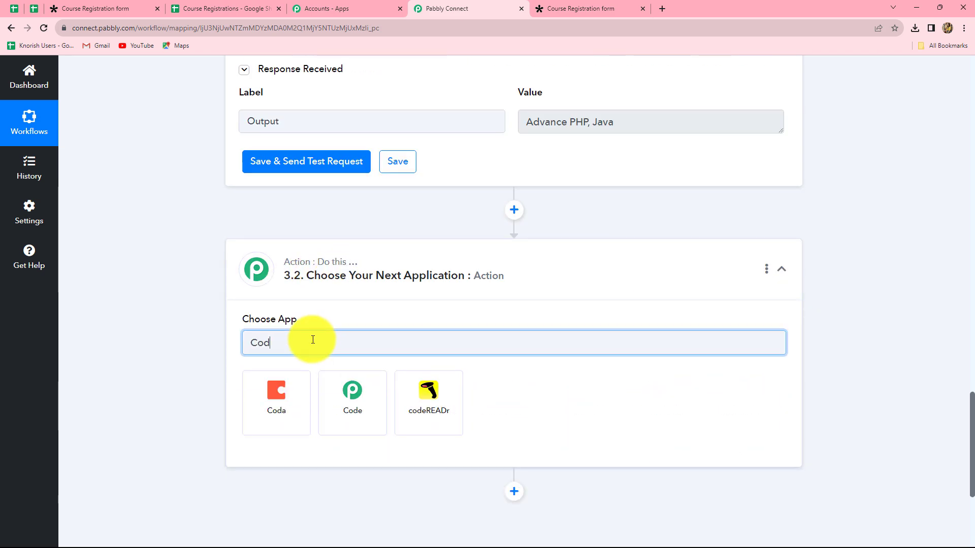
left_click(355, 411)
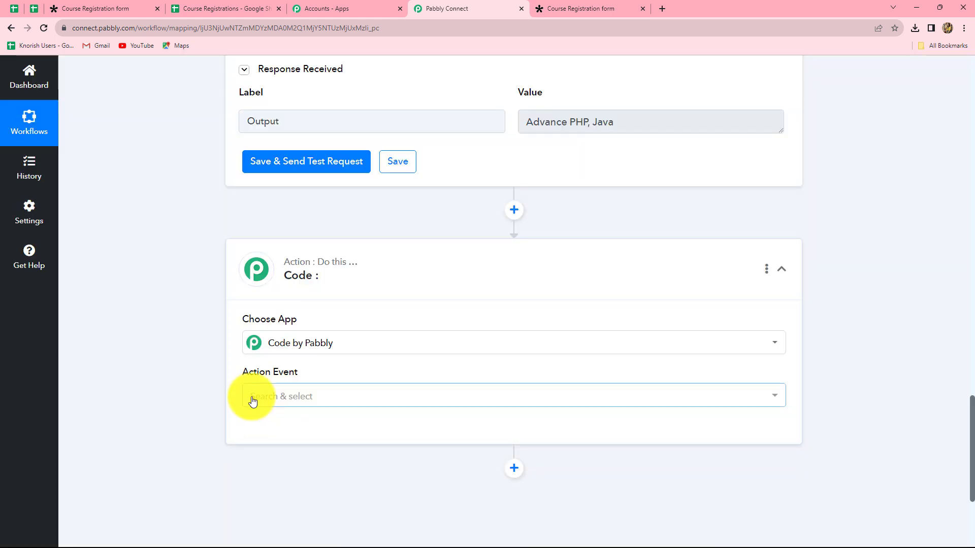
Step: Set the action event to Run JavaScript (Beta) and connect it
left_click(254, 400)
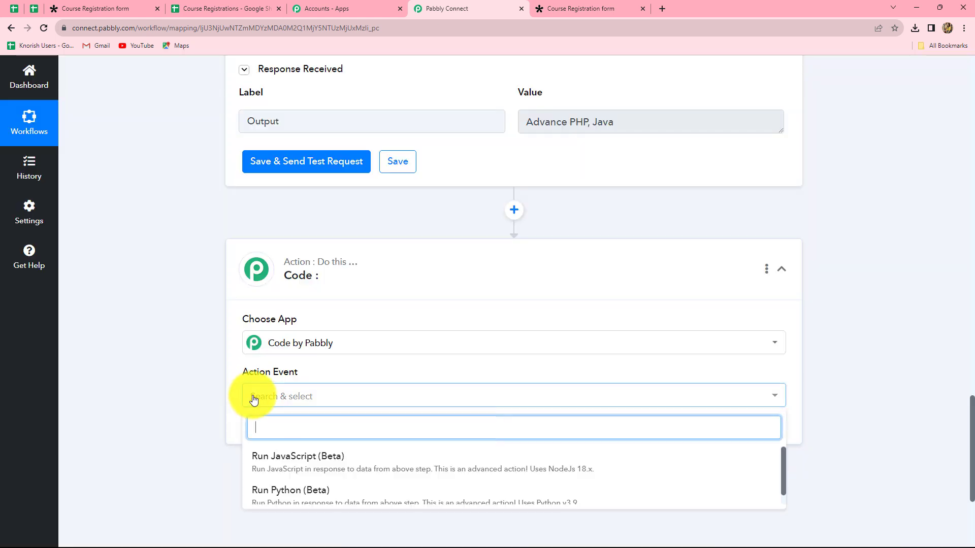
left_click(275, 465)
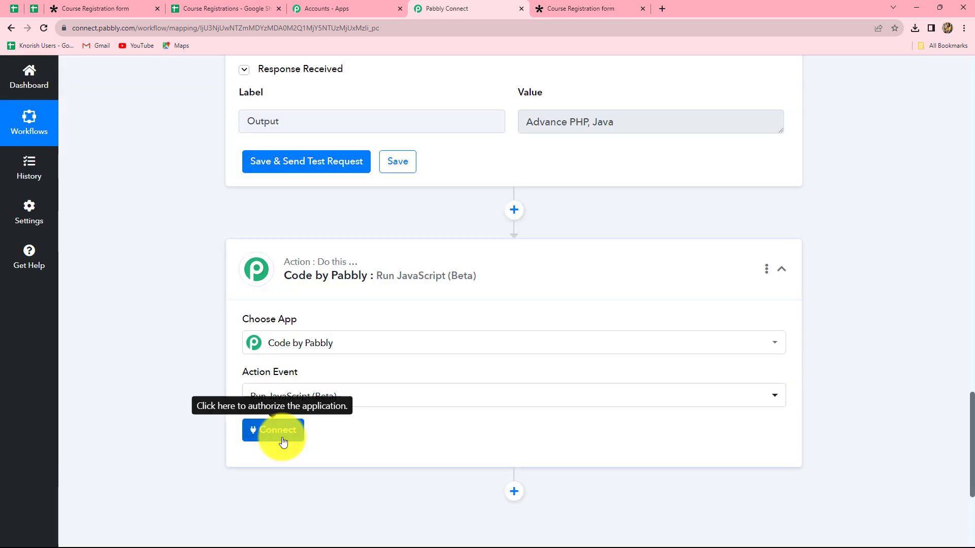
left_click(283, 436)
scroll(275, 238, "down", 4)
left_click(270, 101)
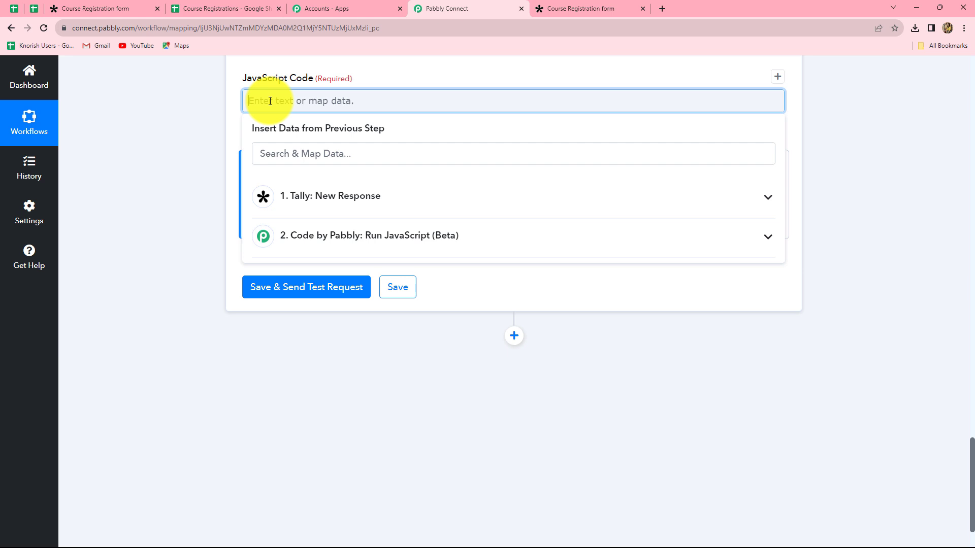
Step: Start the code with 'const skills=' mapped to Tally's 'What Are Your Skills?' answer
type("const skills=")
left_click(357, 204)
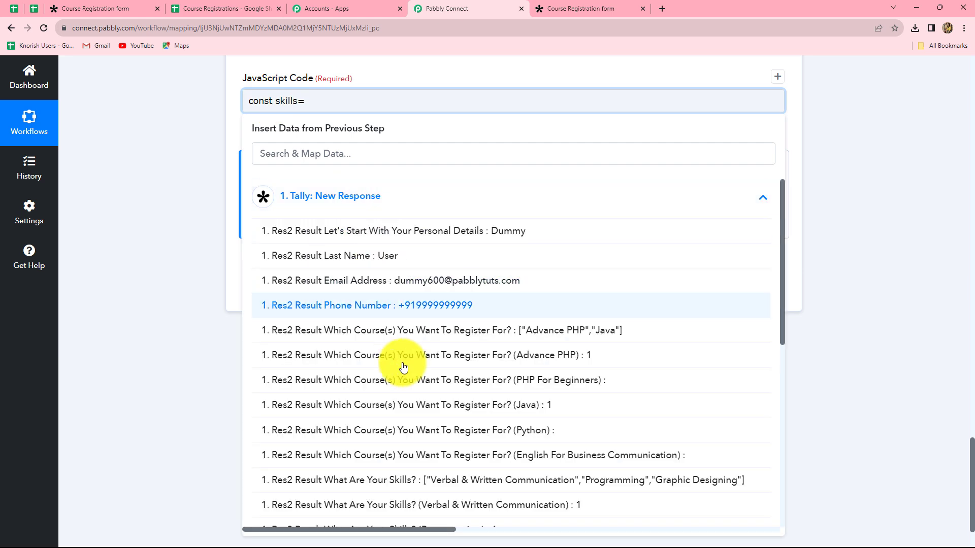
scroll(429, 426, "down", 2)
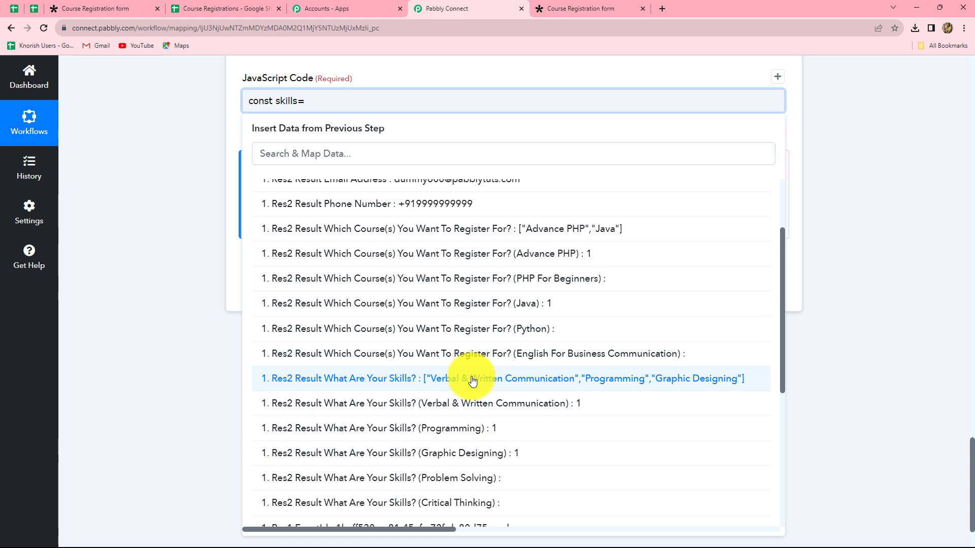
left_click(472, 379)
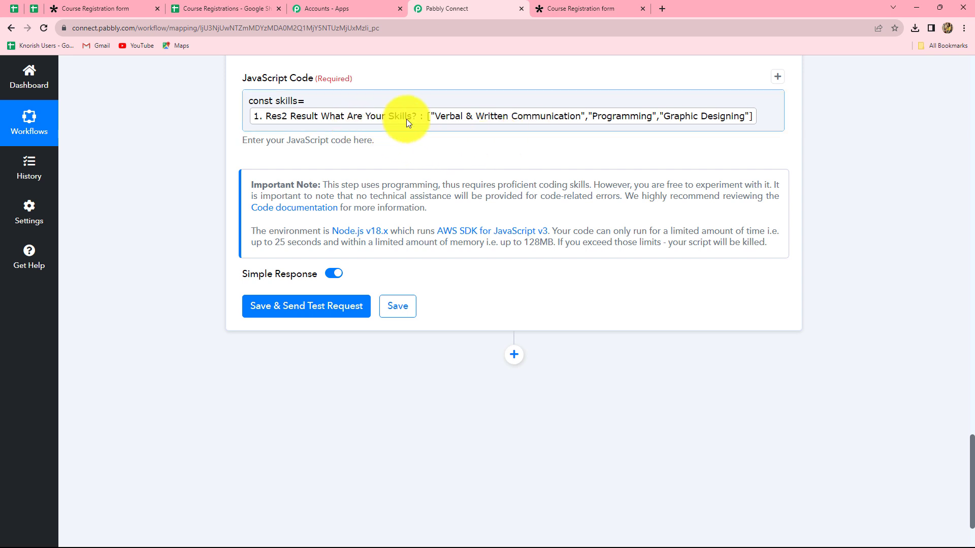
left_click_drag(248, 102, 310, 102)
left_click(320, 102)
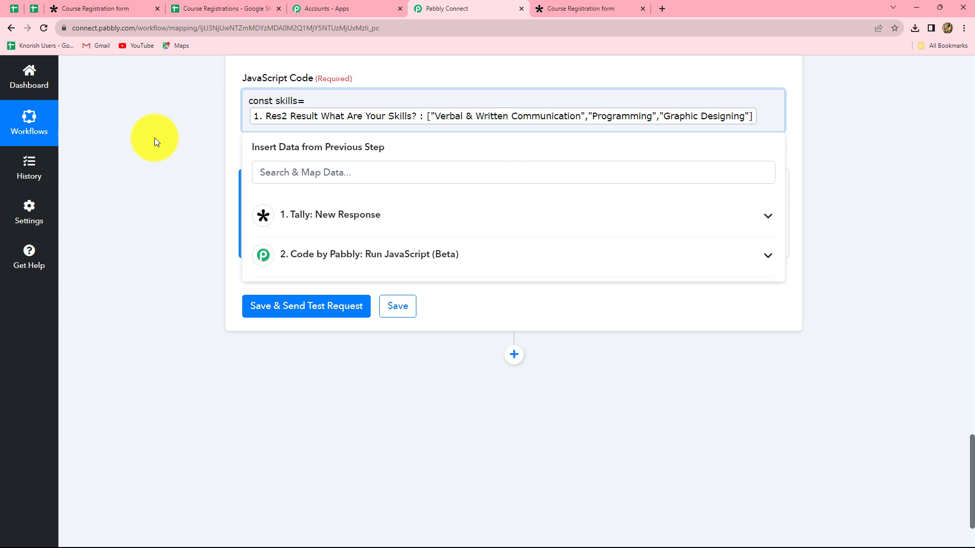
Step: Add the line 'return skills.join(", ");' and send a test request
left_click(760, 116)
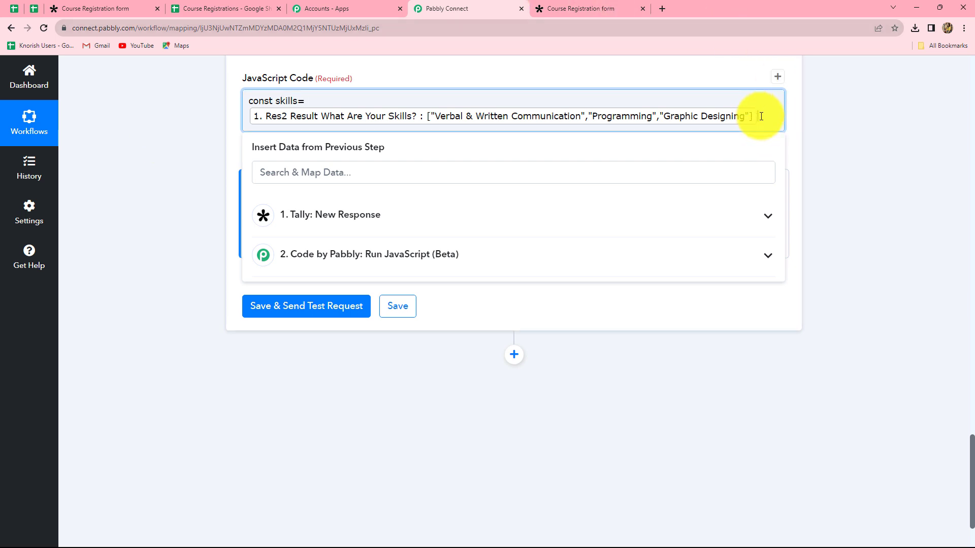
key("Return")
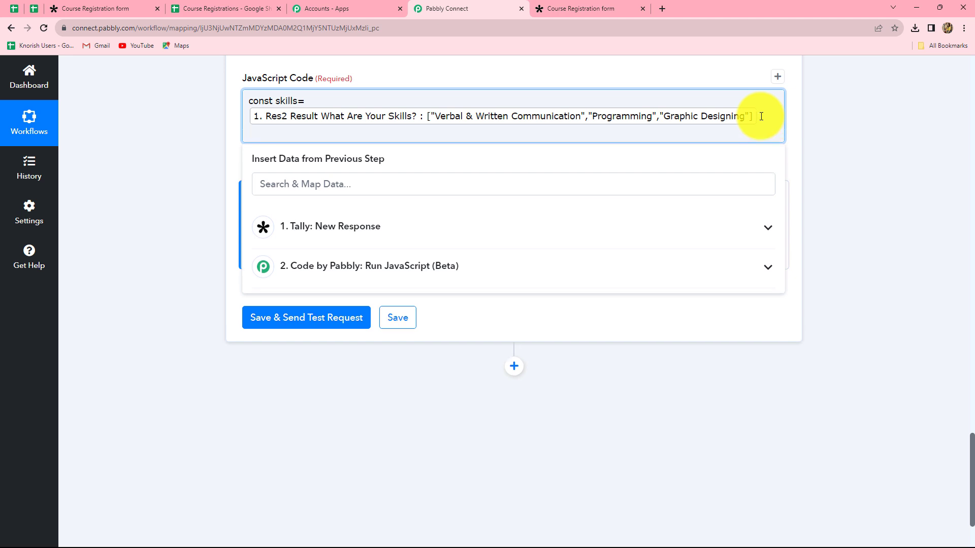
type("return  course.join(\", \");")
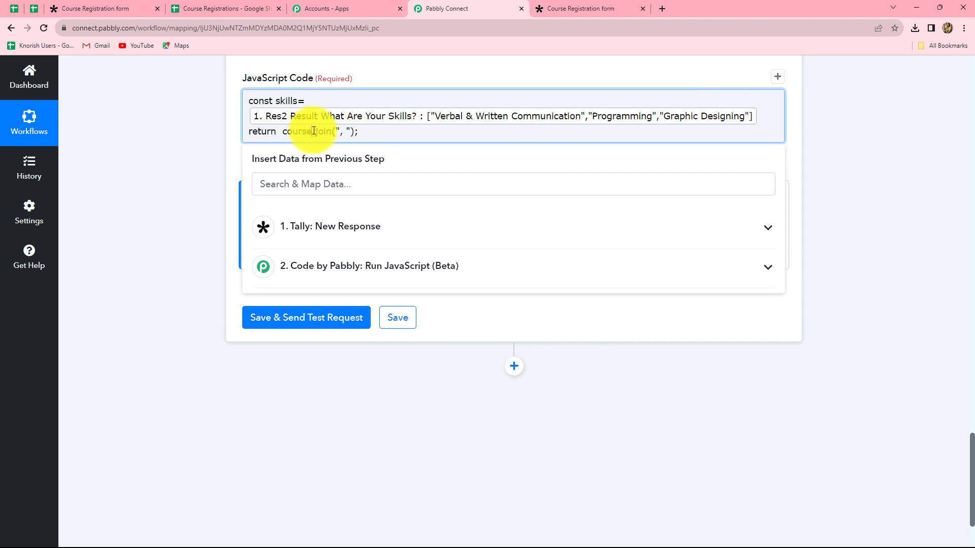
key("BackSpace")
key("BackSpace")
key("BackSpace")
key("BackSpace")
key("BackSpace")
type("skills")
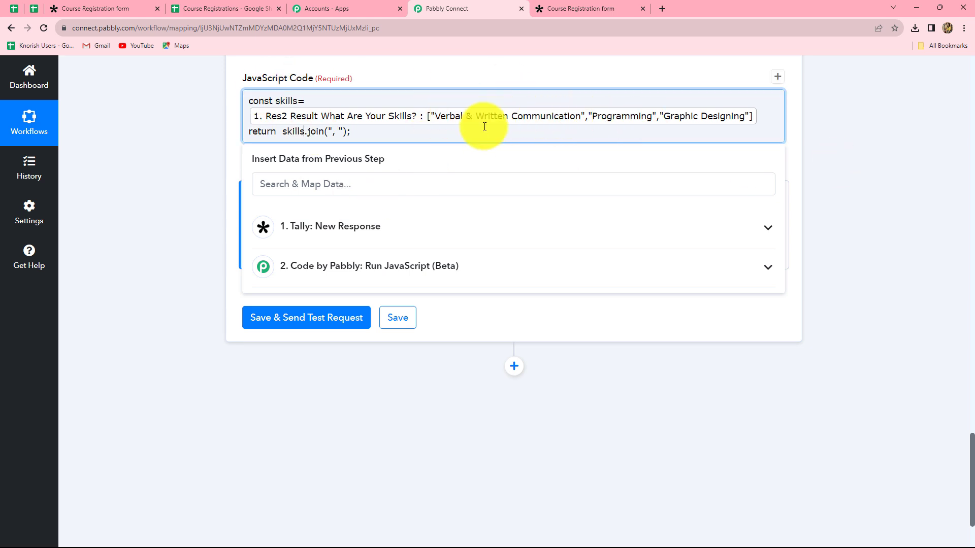
left_click(854, 141)
left_click(297, 324)
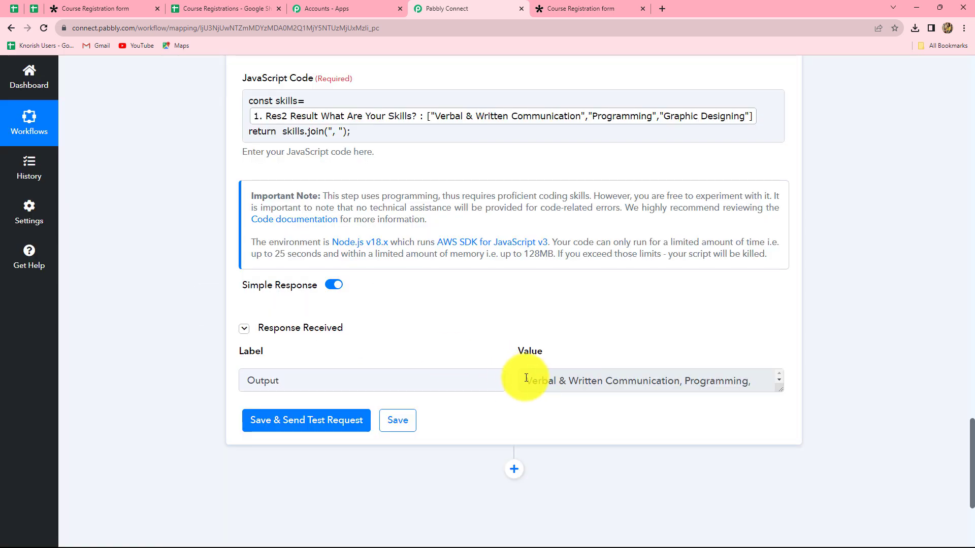
Step: Read the test Output 'Verbal & Written Communication, Programming, Graphic Designing'
left_click_drag(527, 378, 751, 380)
left_click(869, 375)
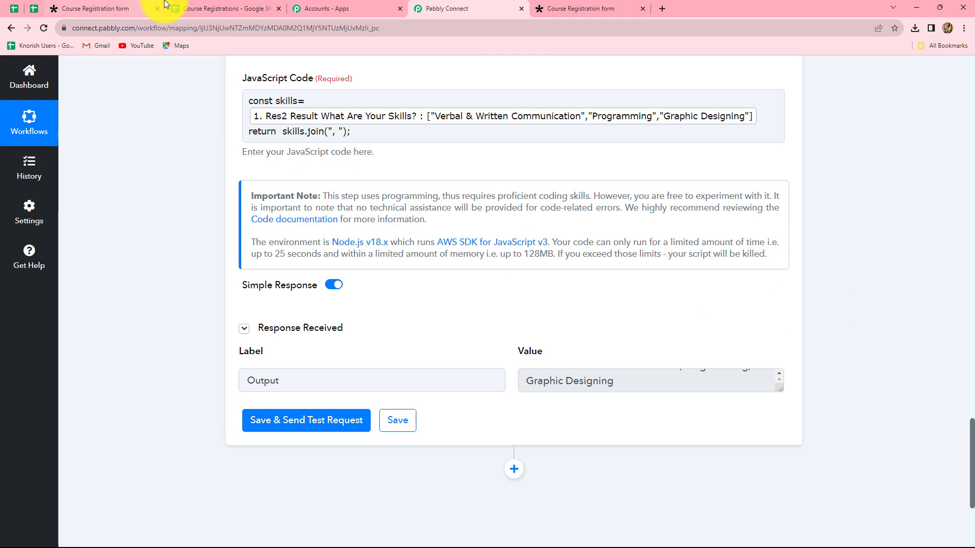
left_click(201, 8)
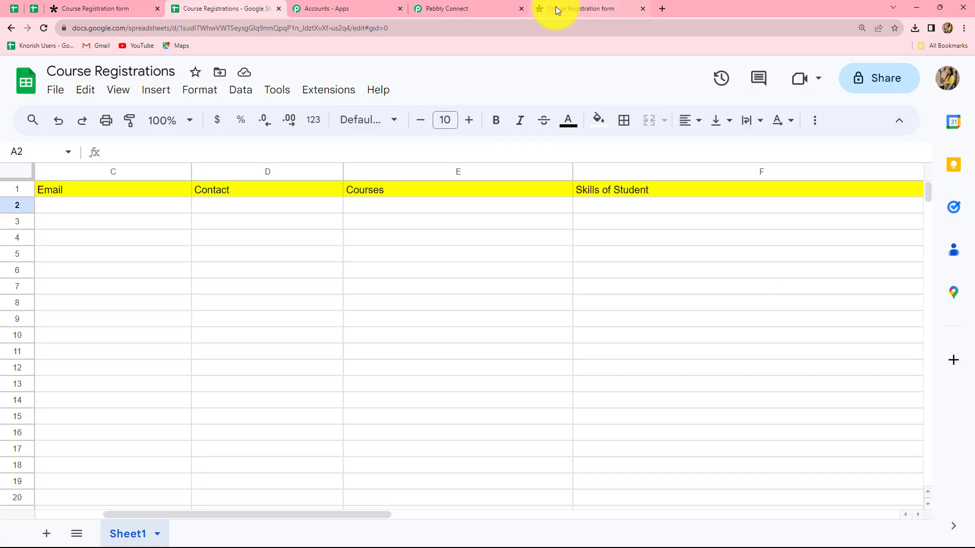
Step: Review both JavaScript code steps against the Course Registrations sheet columns
left_click(495, 9)
scroll(821, 287, "up", 6)
scroll(819, 285, "up", 12)
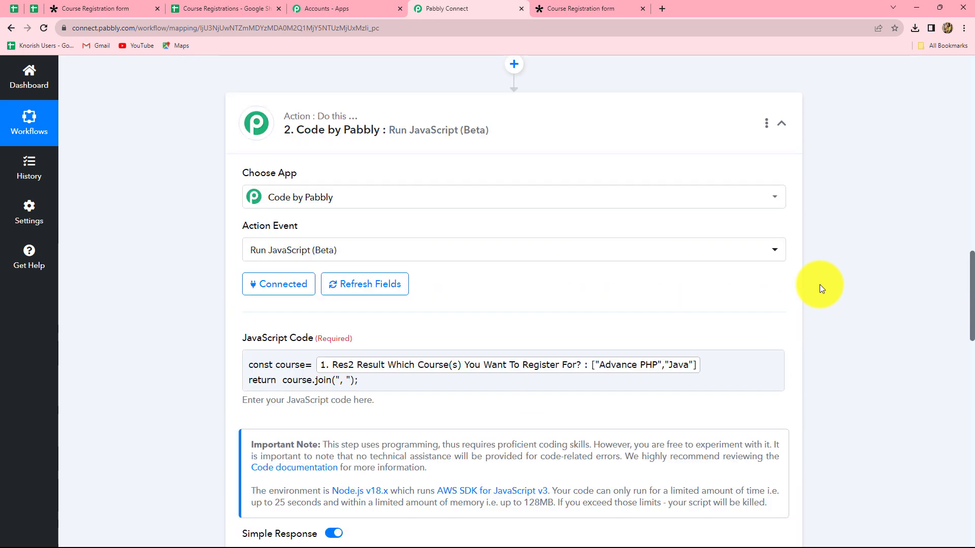
scroll(819, 284, "up", 8)
scroll(820, 285, "down", 17)
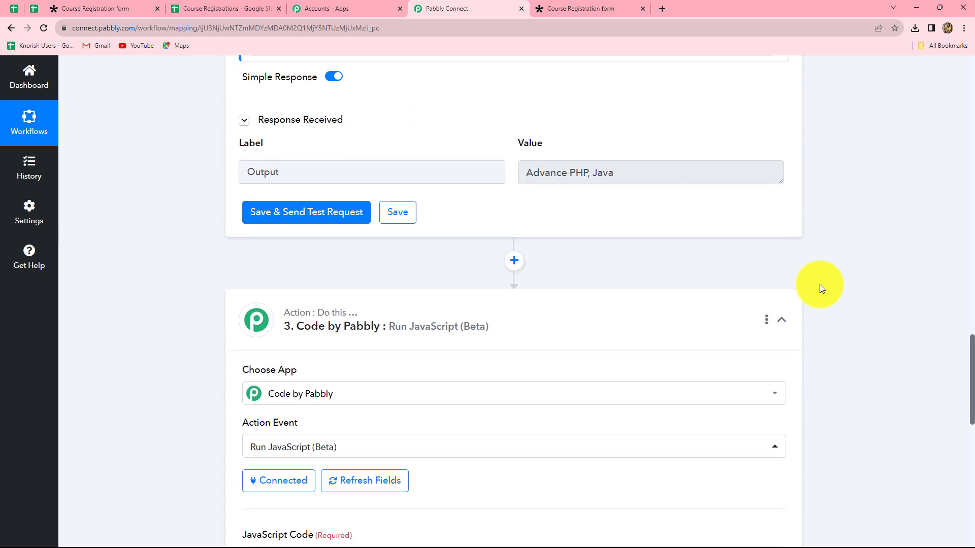
scroll(819, 284, "down", 11)
scroll(819, 284, "down", 1)
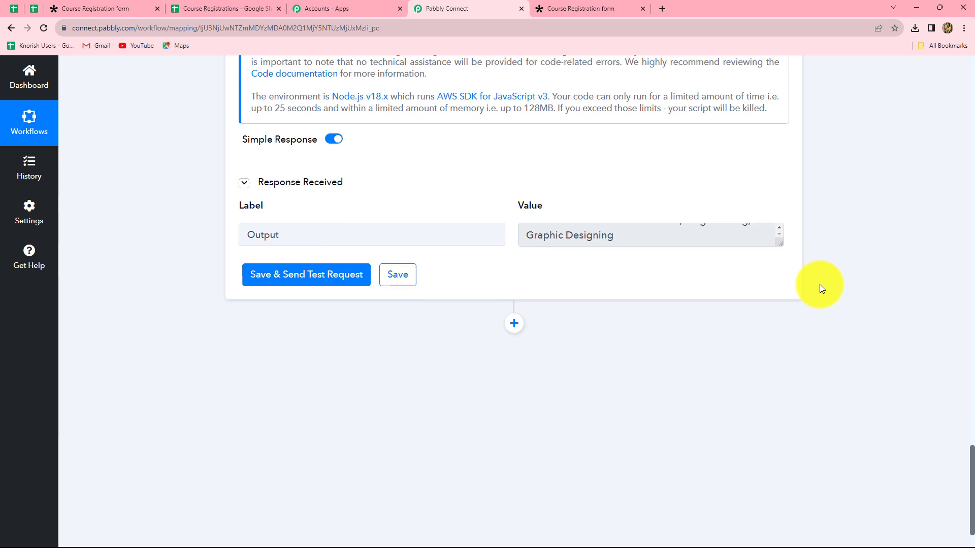
scroll(643, 322, "up", 4)
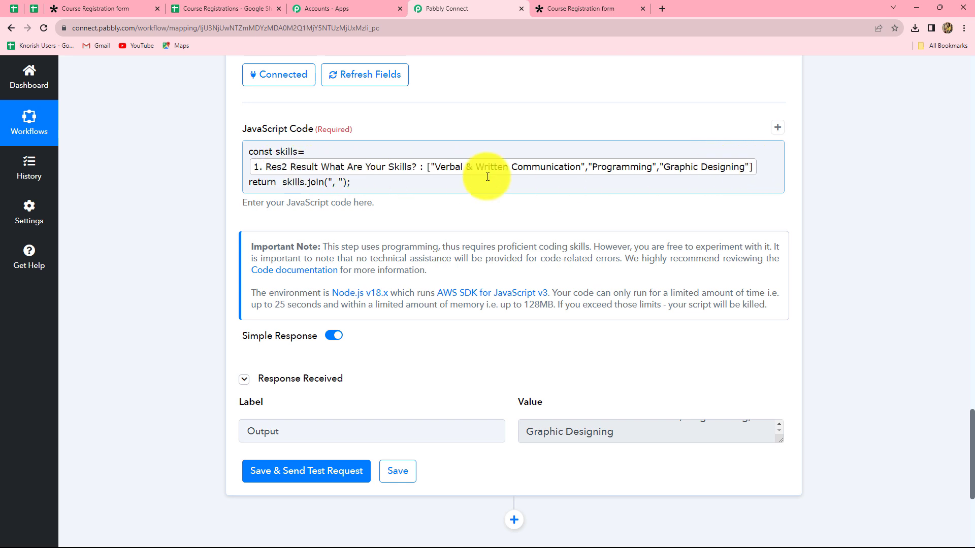
left_click(215, 6)
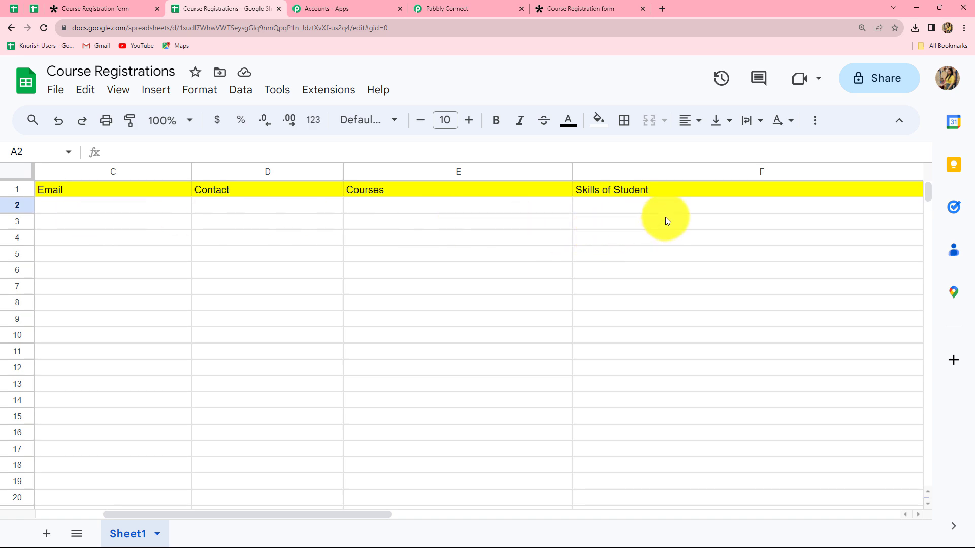
left_click(462, 9)
scroll(827, 356, "down", 5)
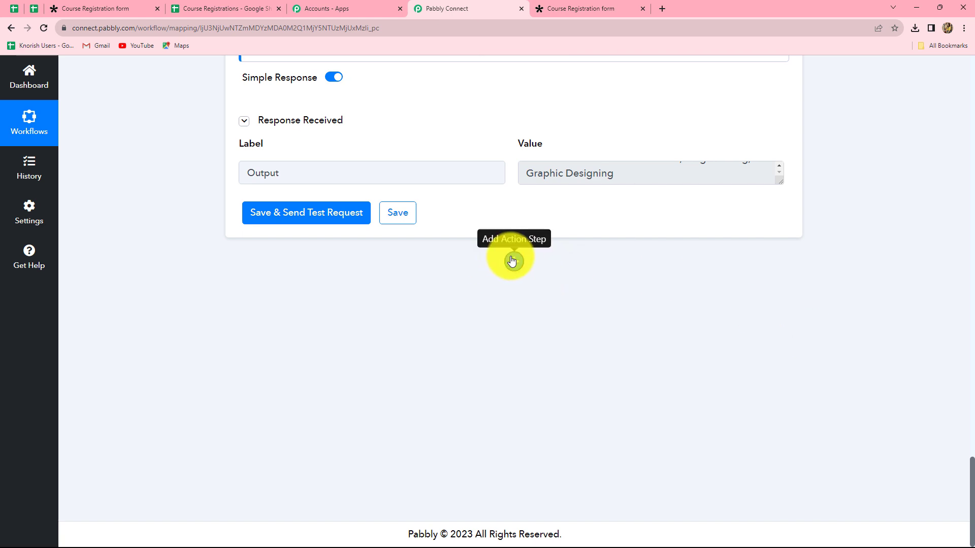
Step: Add a Google Sheets action step with Add New Row as its event and start connecting
left_click(514, 265)
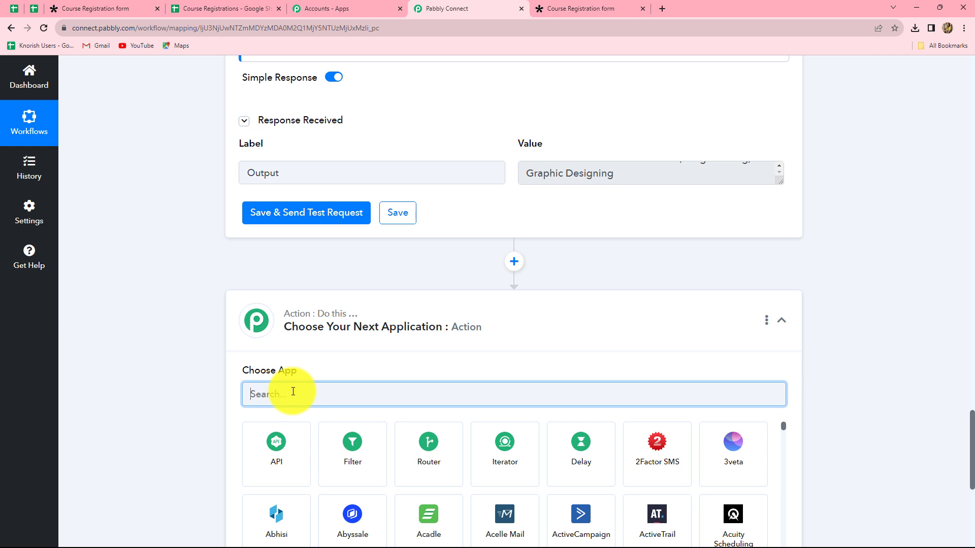
type("Google Sheet")
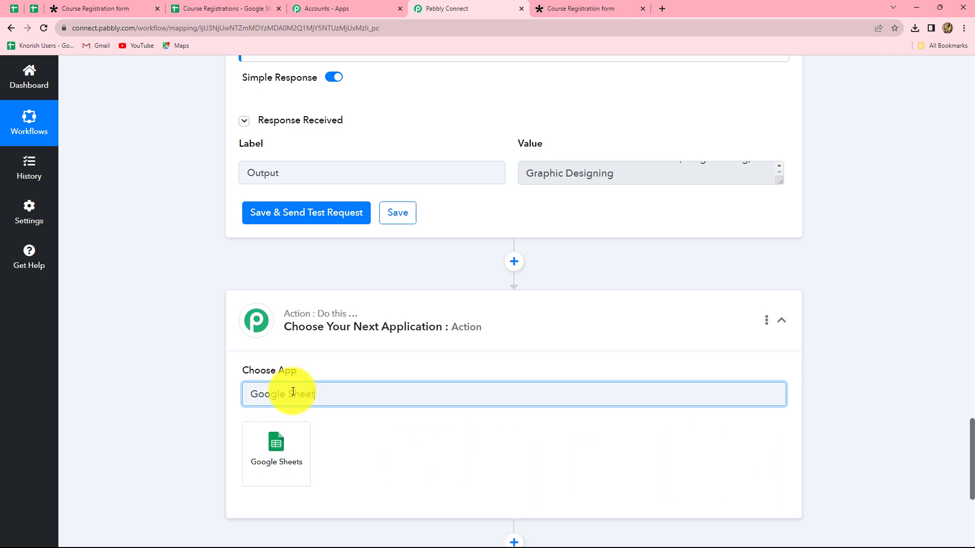
left_click(279, 442)
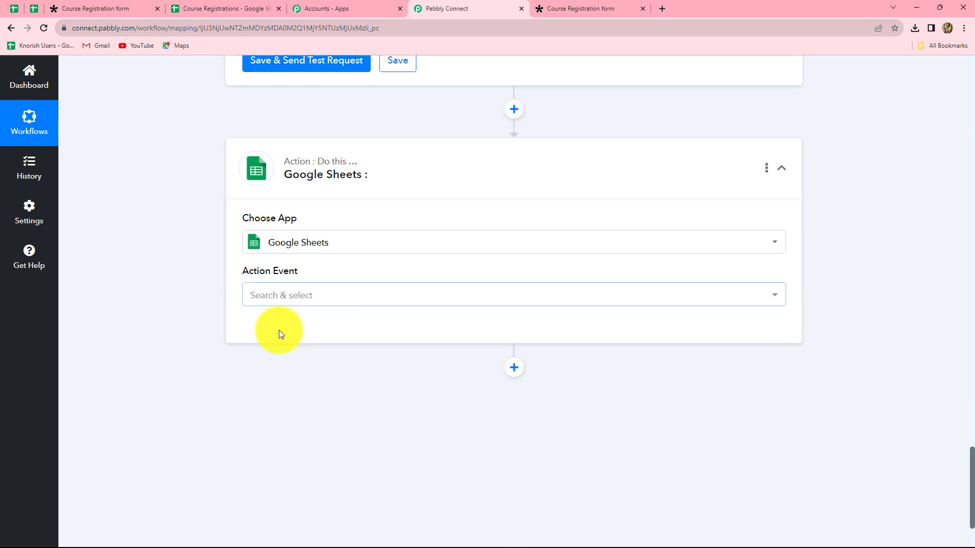
left_click(279, 297)
left_click(294, 355)
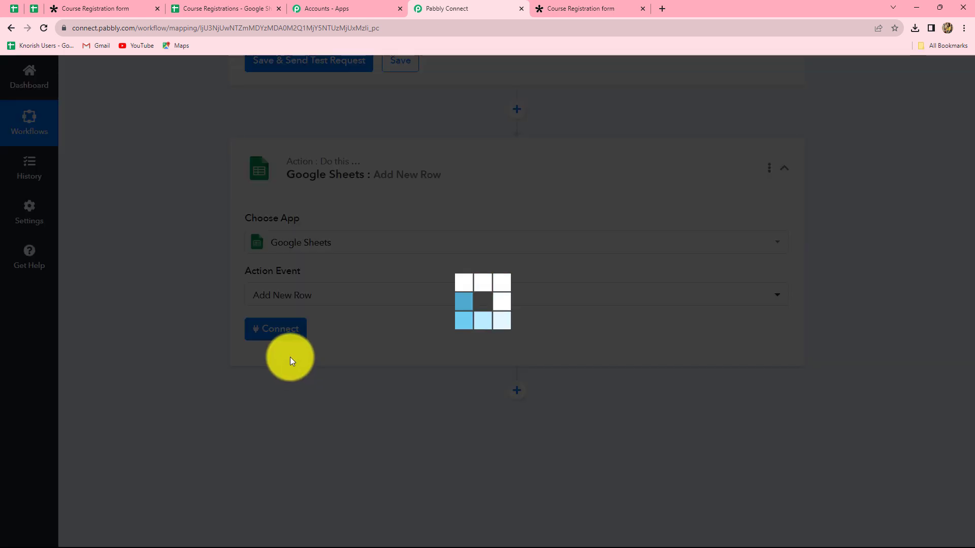
left_click(269, 327)
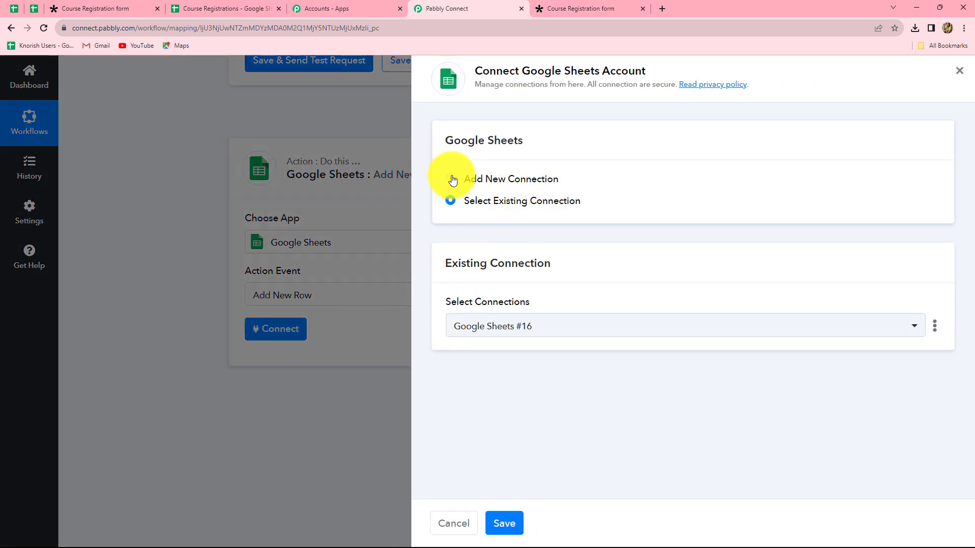
Step: Add a new Google connection and allow Pabbly Connect access to Google Sheets
left_click(451, 179)
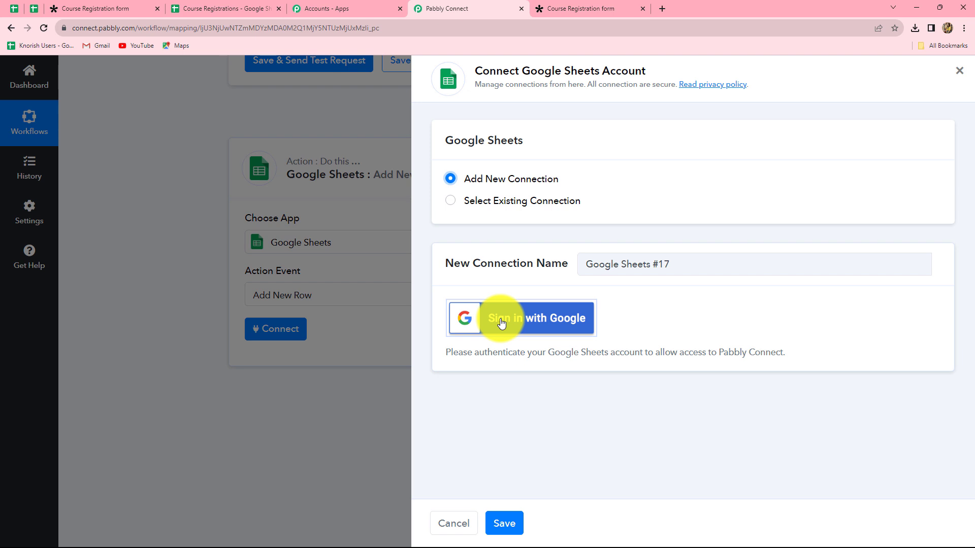
left_click(501, 323)
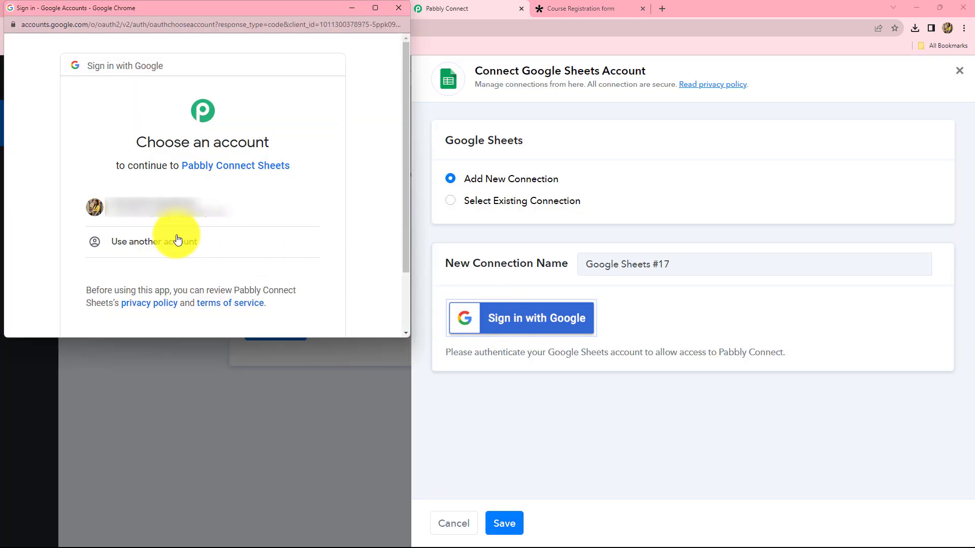
left_click(149, 203)
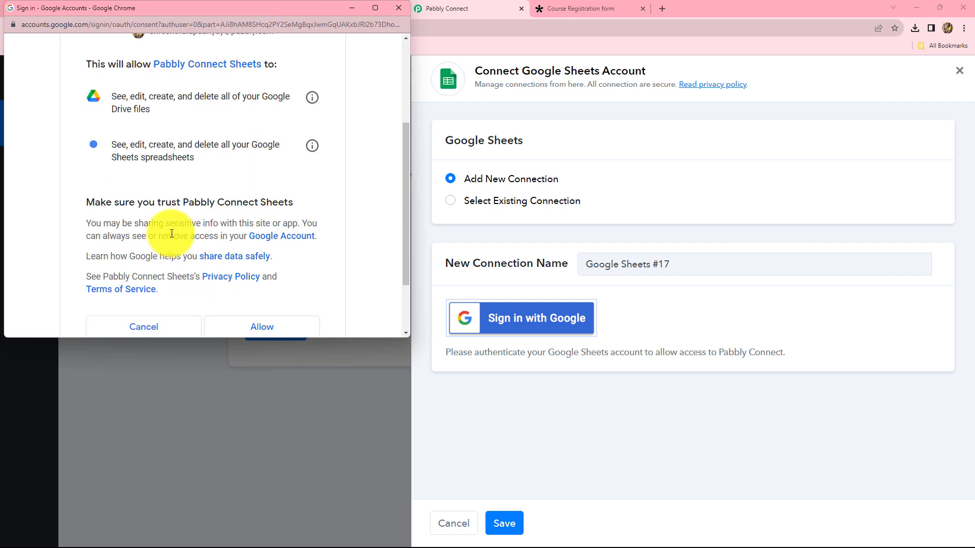
scroll(172, 233, "down", 2)
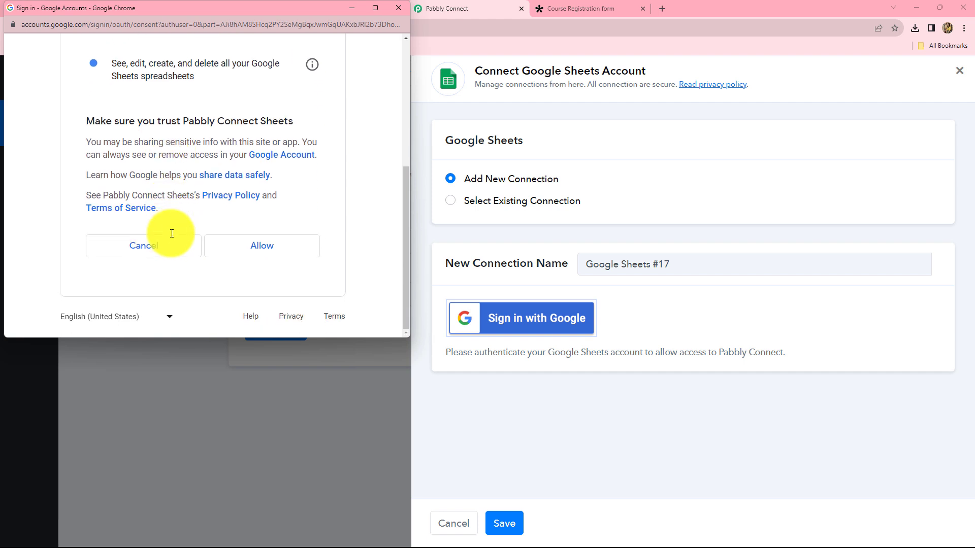
left_click(233, 251)
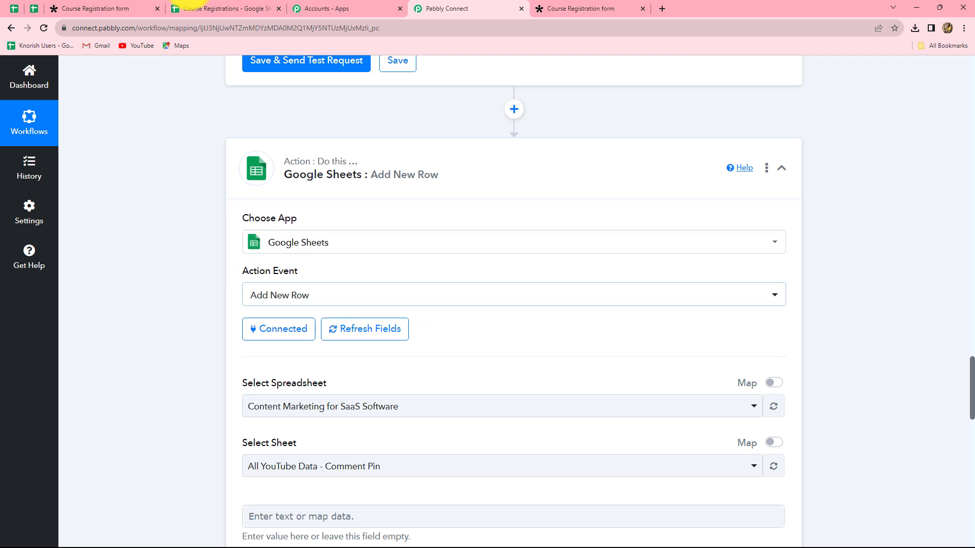
left_click(210, 8)
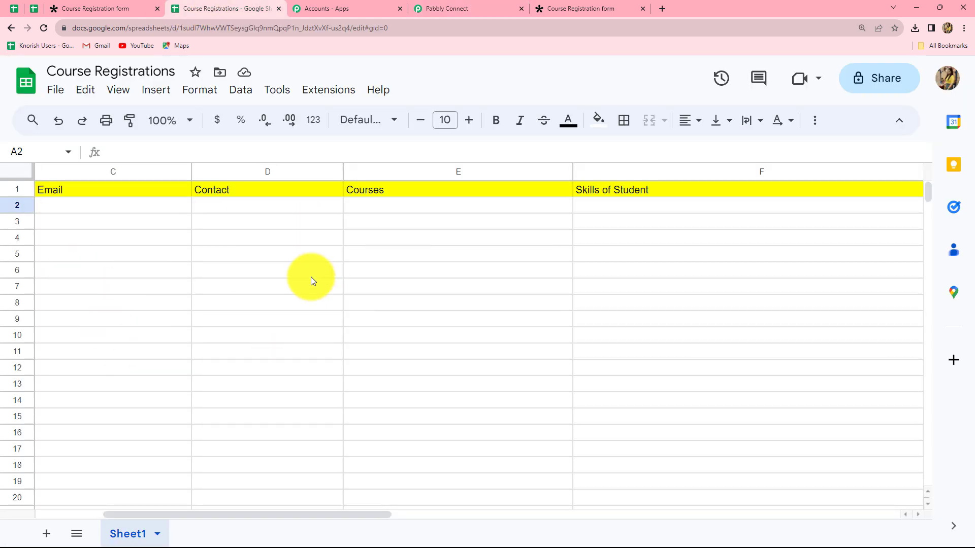
left_click(435, 7)
scroll(507, 333, "down", 7)
scroll(457, 235, "up", 3)
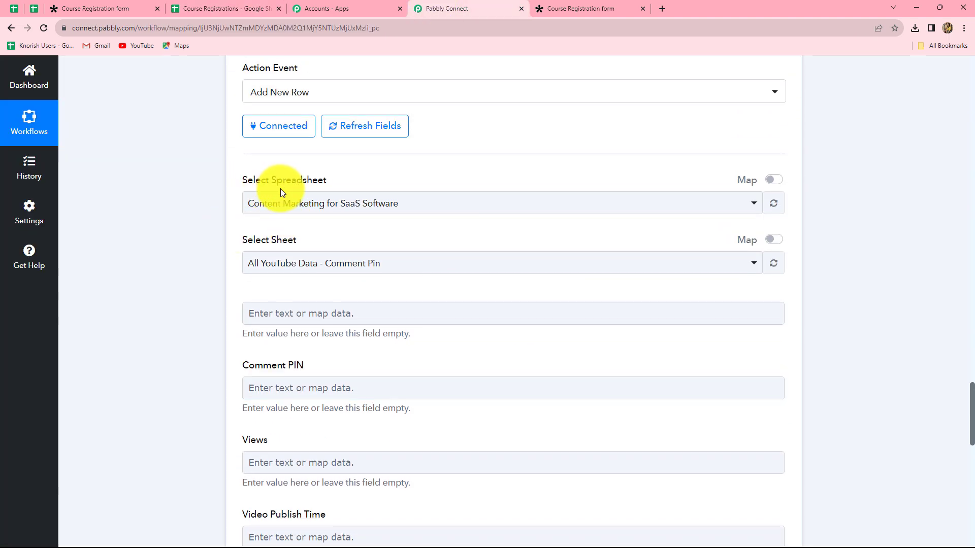
Step: Select the Course Registrations spreadsheet and its Sheet1 for the new row
left_click(689, 213)
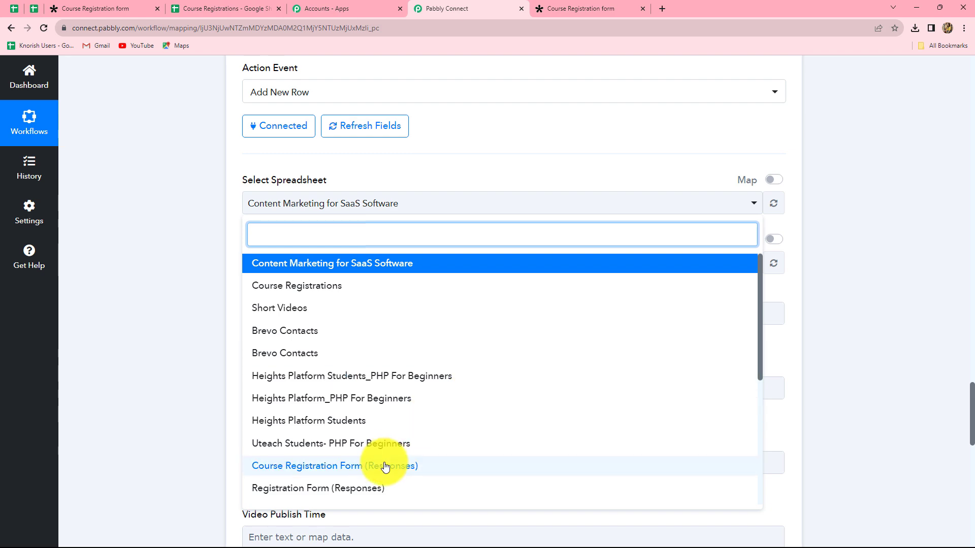
left_click(285, 286)
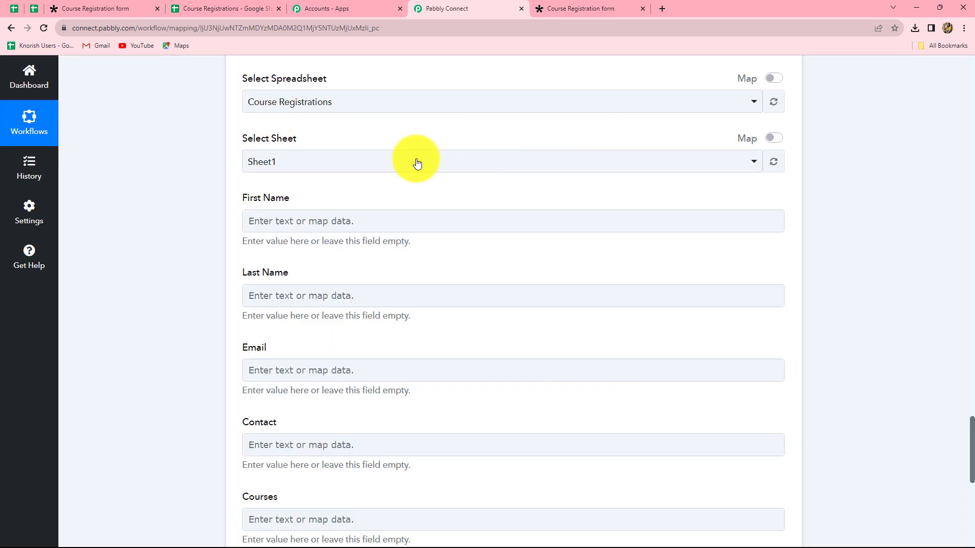
left_click(280, 171)
left_click(294, 217)
scroll(294, 218, "down", 2)
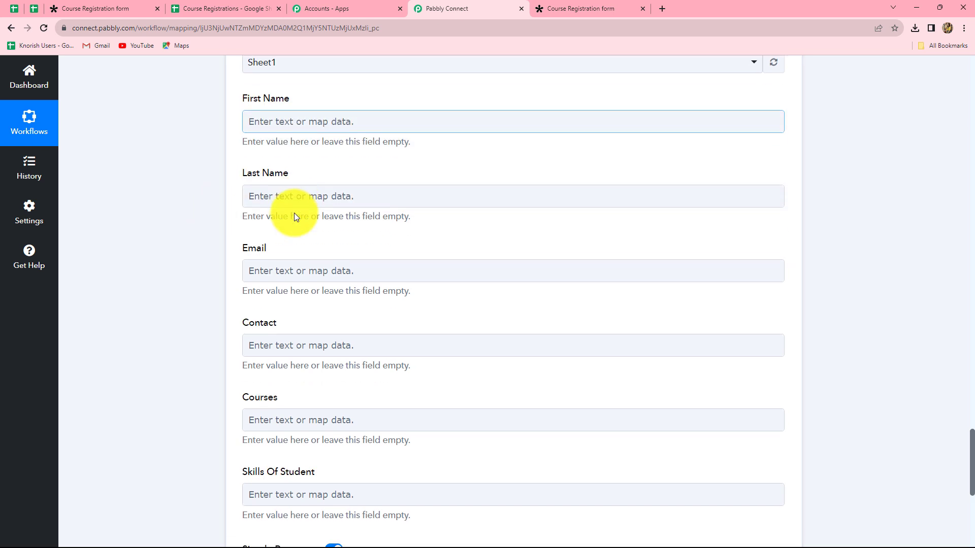
Step: Map the Tally first-name and last-name answers into First Name and Last Name
left_click(313, 121)
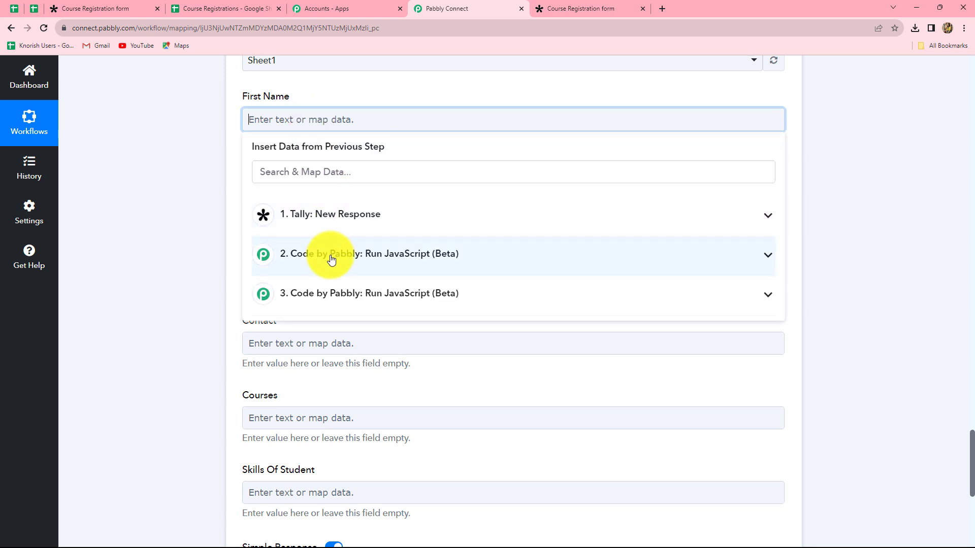
left_click(329, 223)
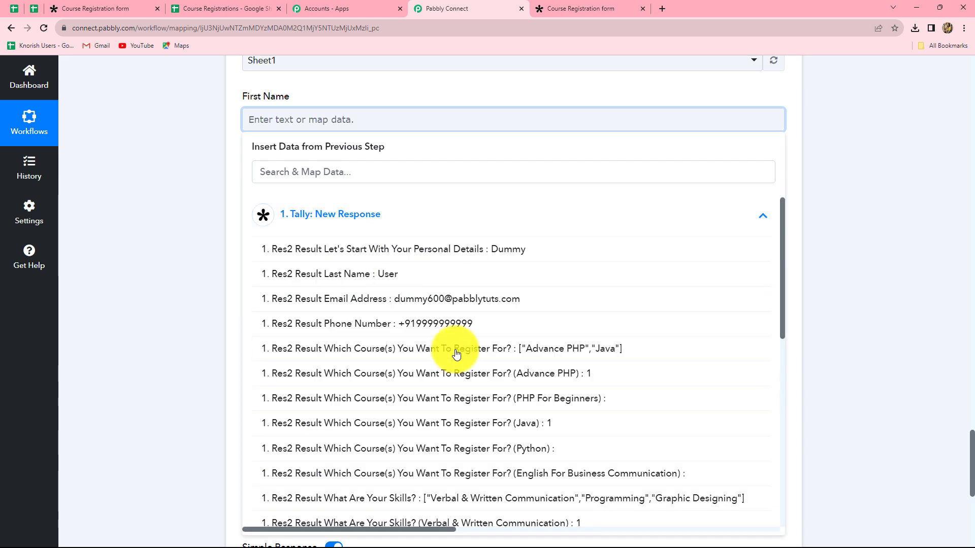
left_click(459, 257)
left_click(922, 233)
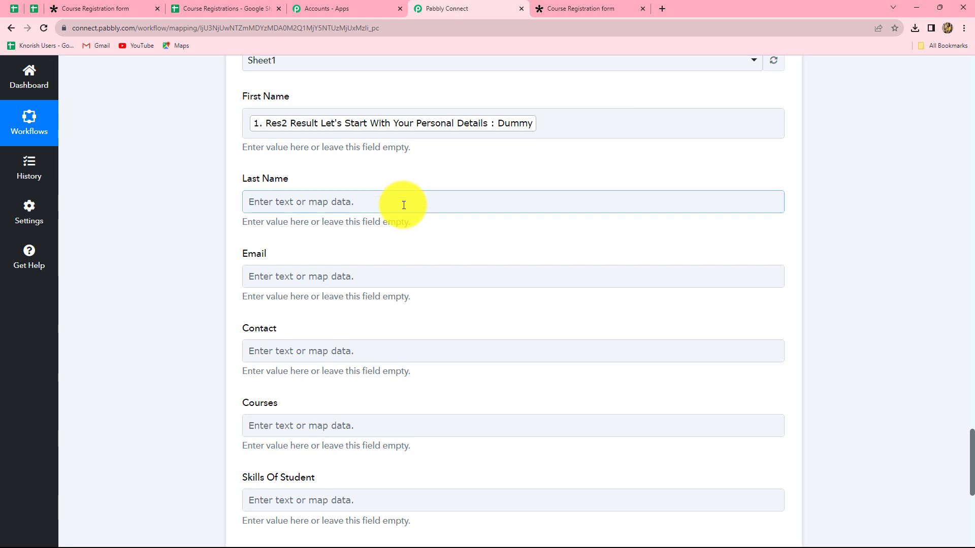
left_click(403, 203)
left_click(381, 295)
left_click(382, 366)
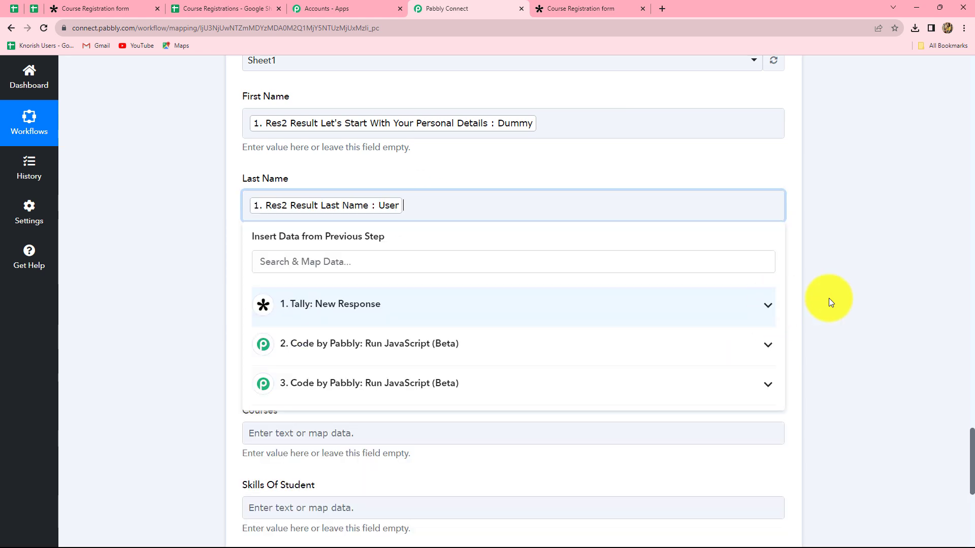
left_click(431, 223)
scroll(429, 222, "down", 3)
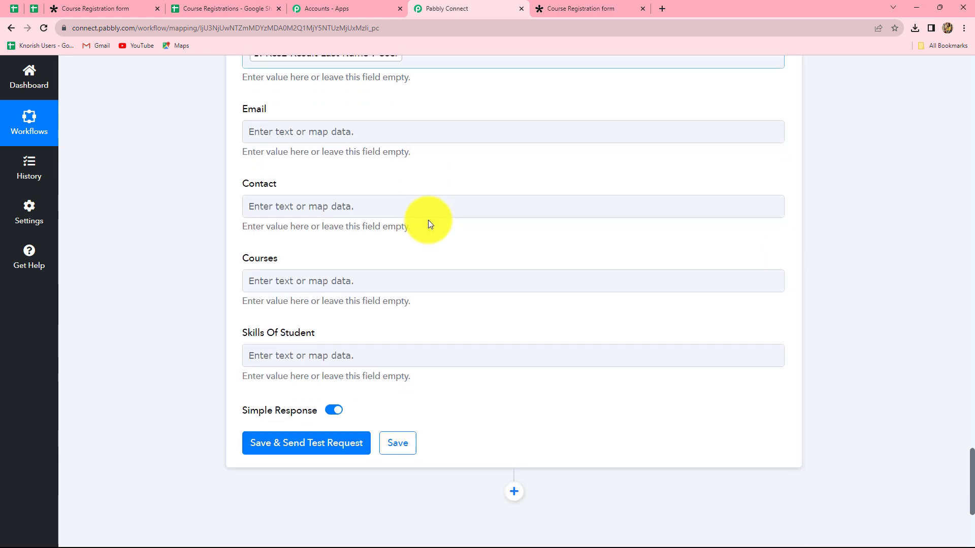
Step: Map the Tally email address and phone number answers into Email and Contact
left_click(305, 132)
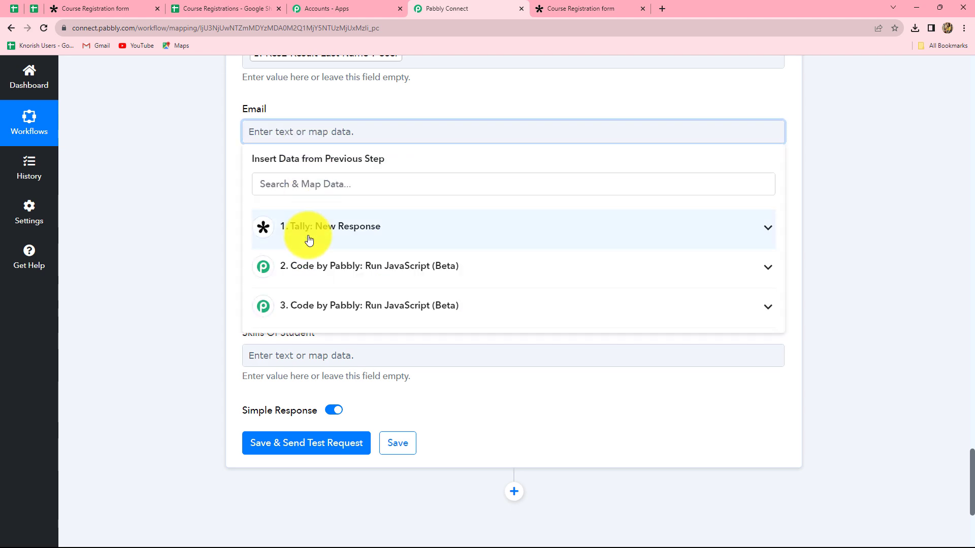
left_click(314, 233)
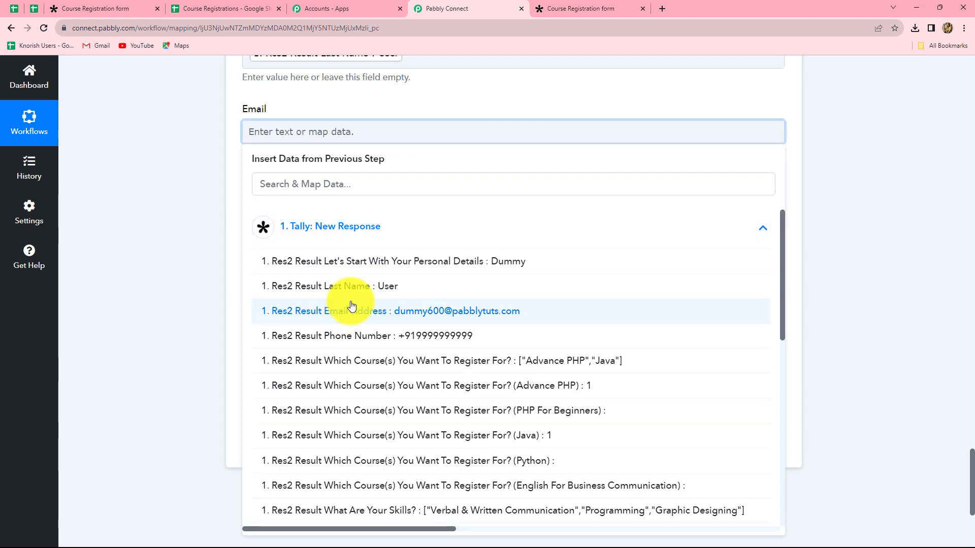
left_click(405, 313)
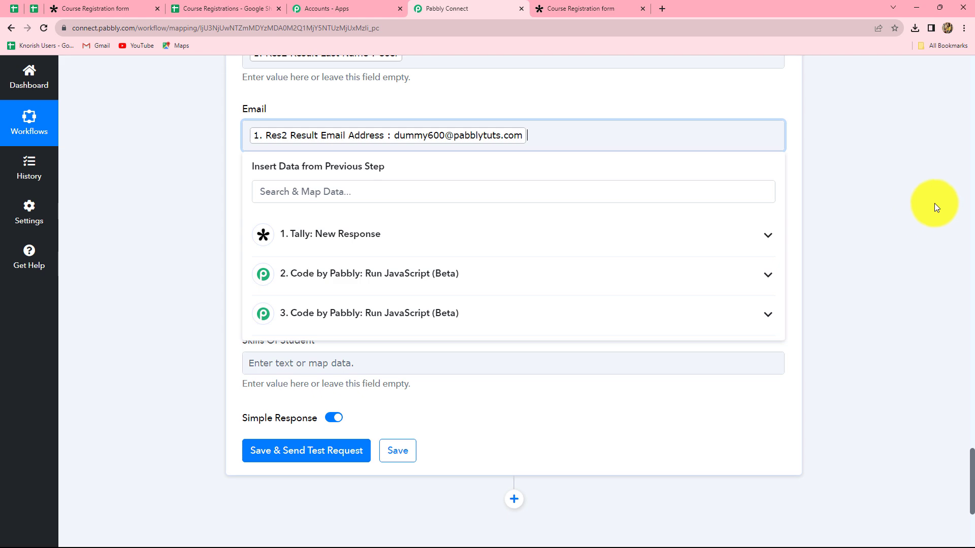
left_click(894, 206)
scroll(344, 135, "down", 3)
scroll(348, 139, "up", 2)
left_click(345, 163)
left_click(359, 260)
left_click(370, 370)
left_click(757, 194)
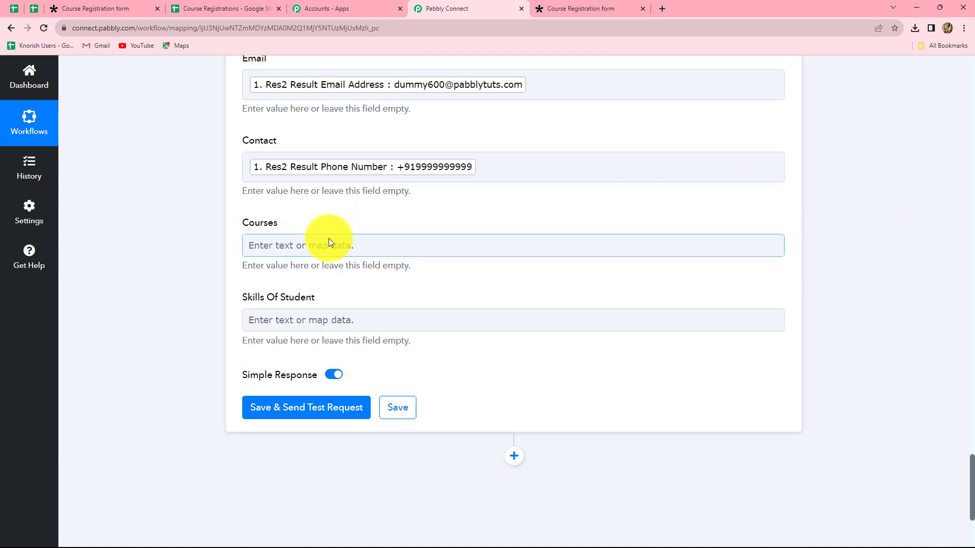
scroll(318, 236, "down", 3)
left_click(305, 97)
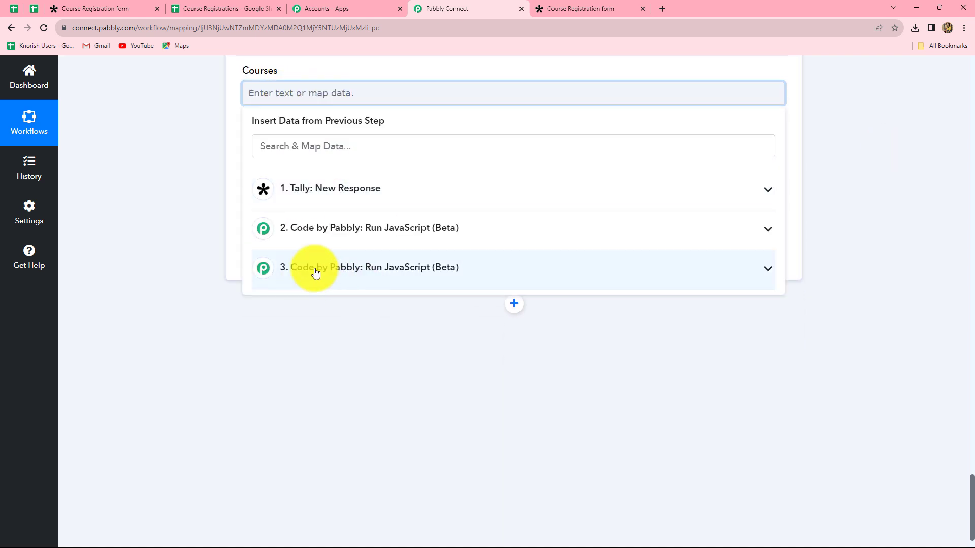
Step: Map the courses and skills JavaScript outputs into Courses and Skills Of Student, then send a test row
left_click(321, 229)
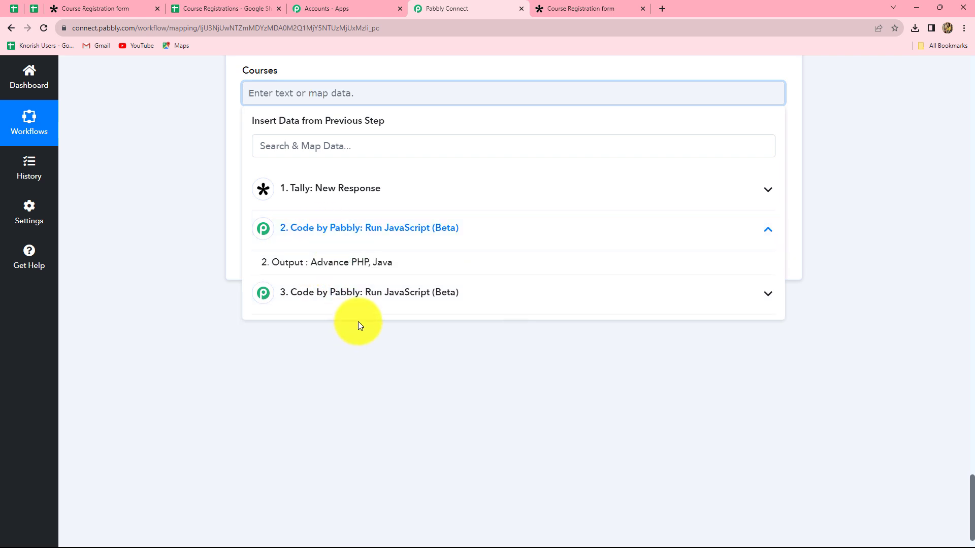
left_click(364, 262)
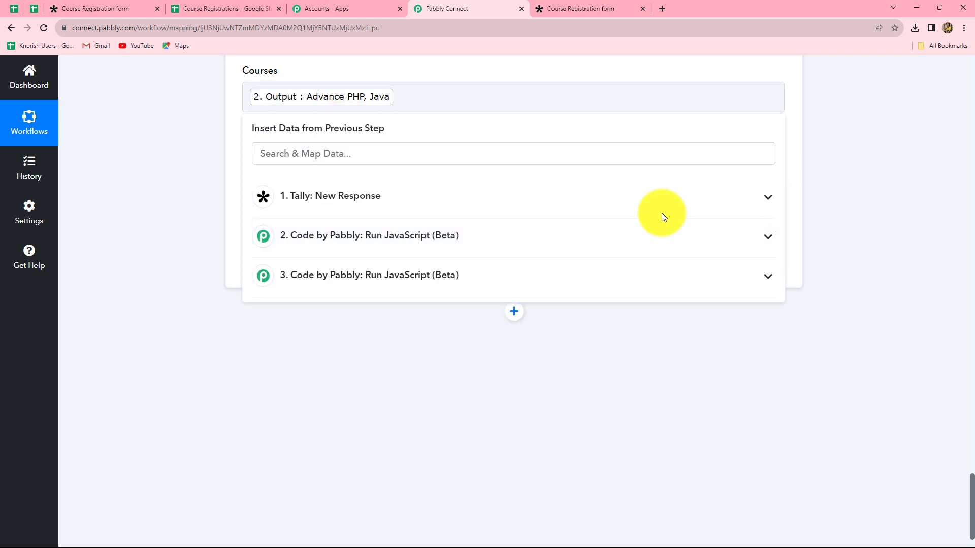
left_click(351, 181)
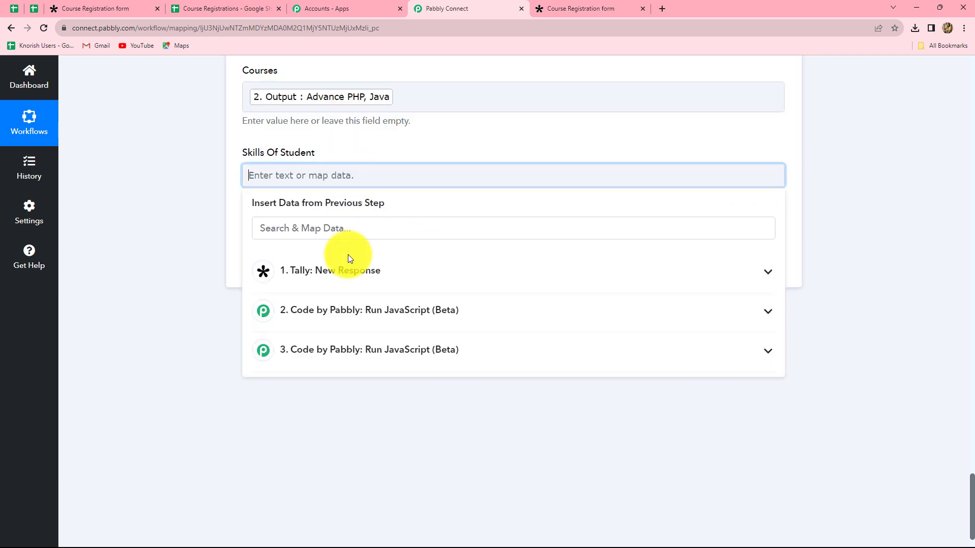
left_click(344, 349)
left_click(385, 386)
left_click(927, 202)
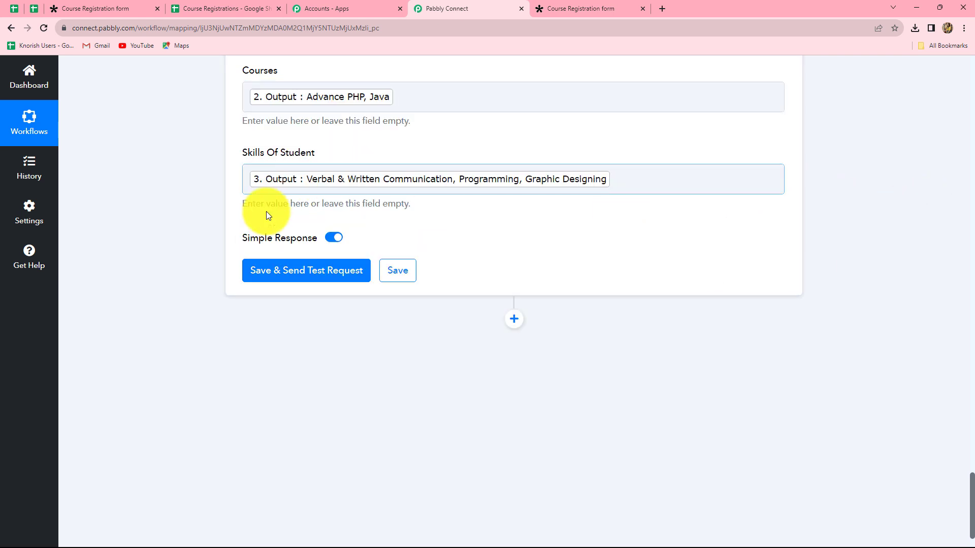
left_click(295, 273)
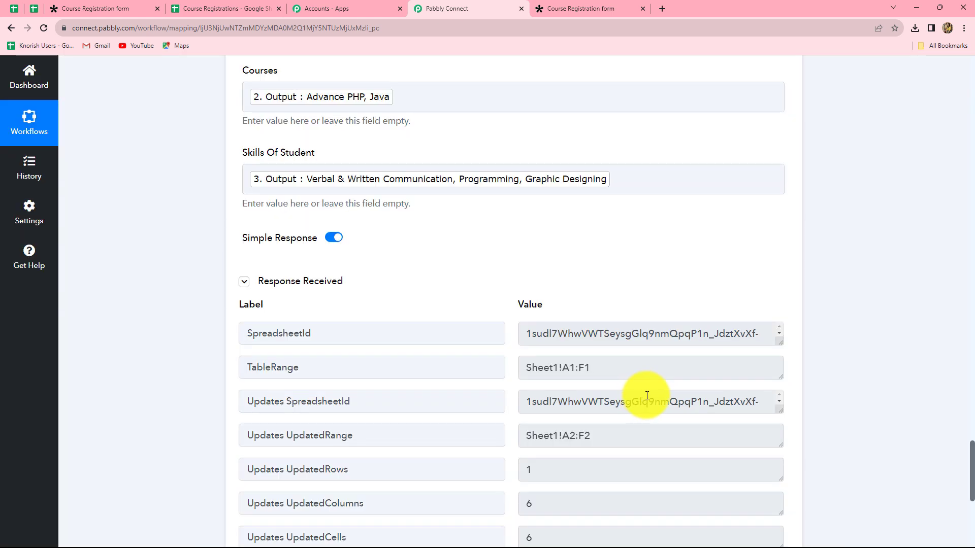
left_click(246, 7)
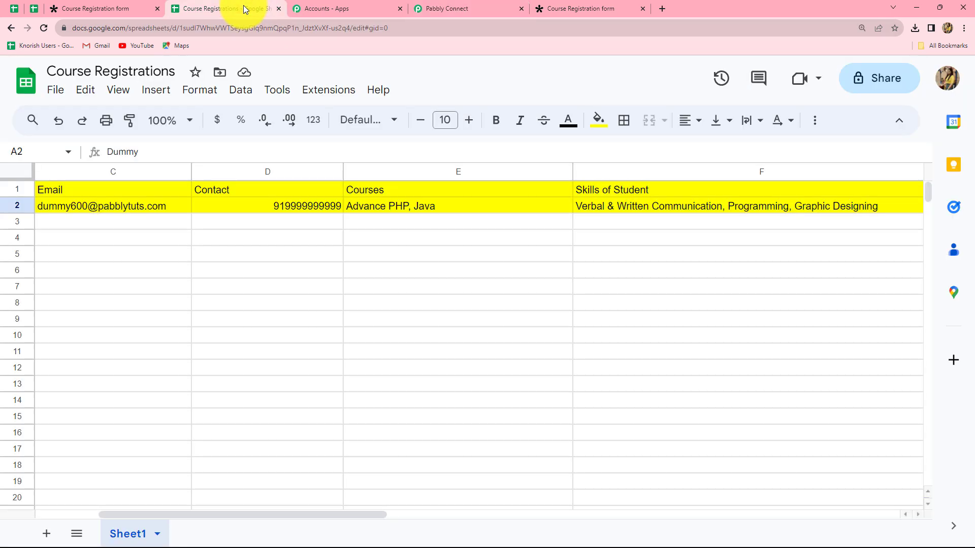
Step: Check that row 2 of the Course Registrations sheet holds the test registration in columns A–F
left_click(413, 228)
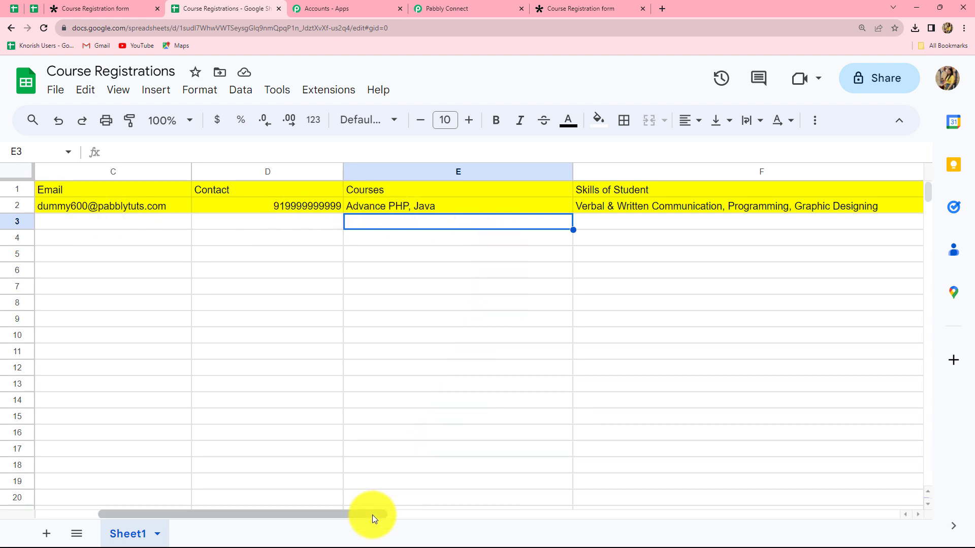
left_click_drag(372, 515, 148, 525)
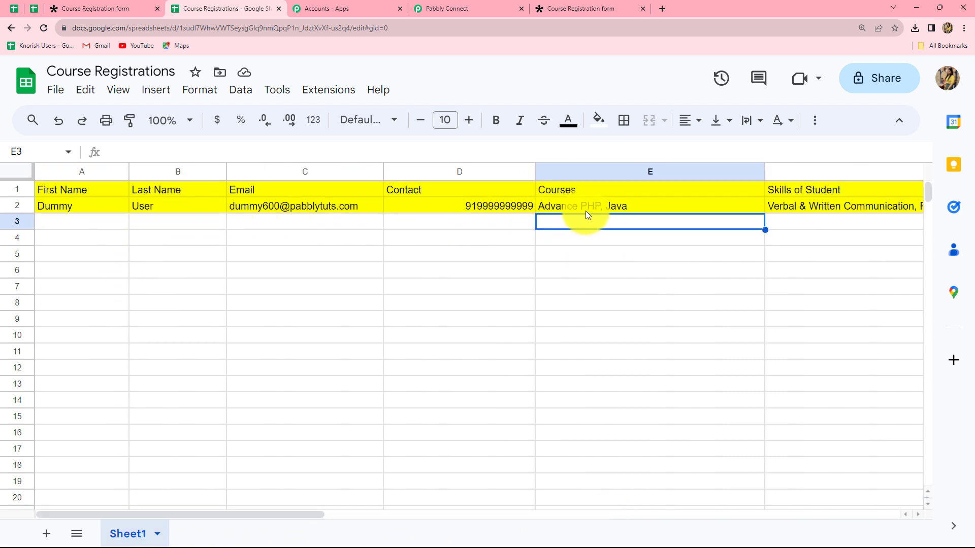
left_click(464, 220)
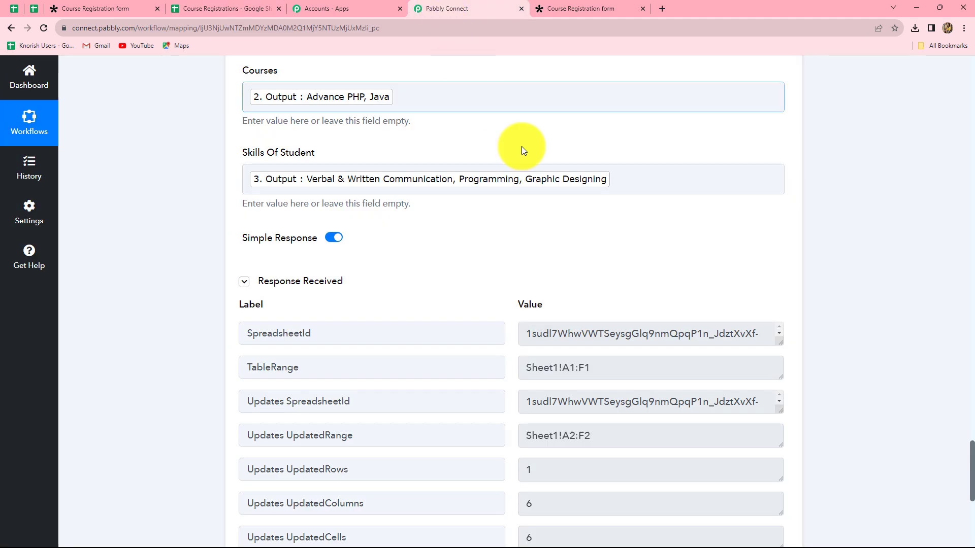
scroll(561, 254, "up", 4)
scroll(567, 289, "up", 12)
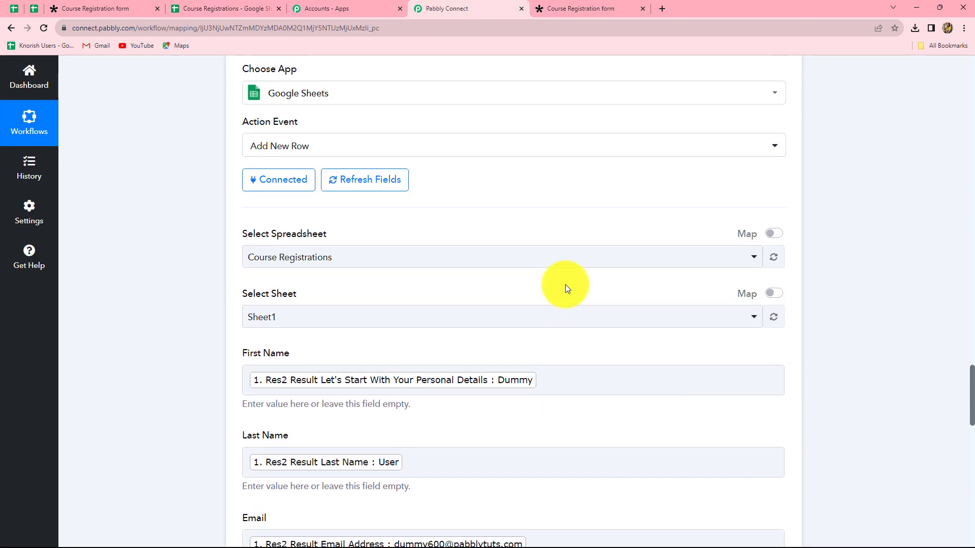
scroll(566, 290, "up", 2)
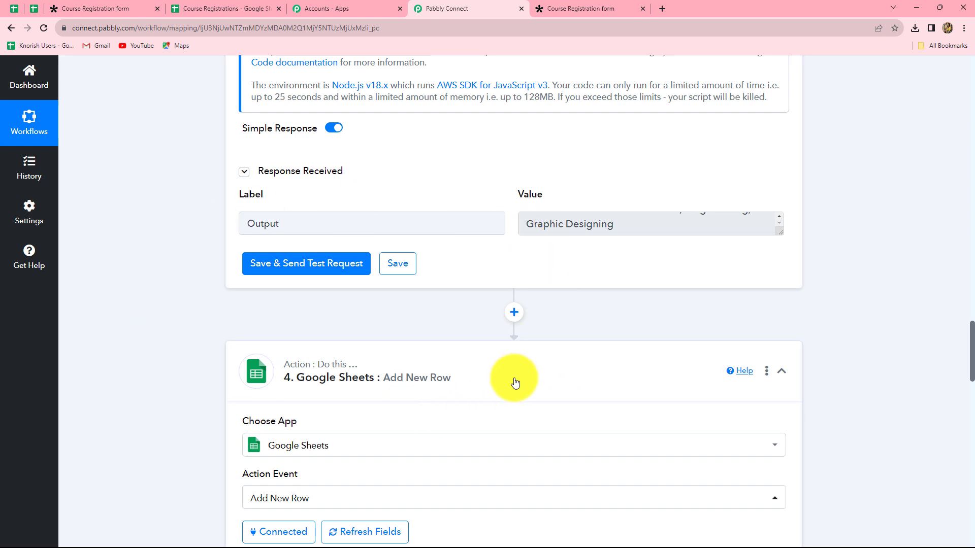
scroll(514, 381, "up", 7)
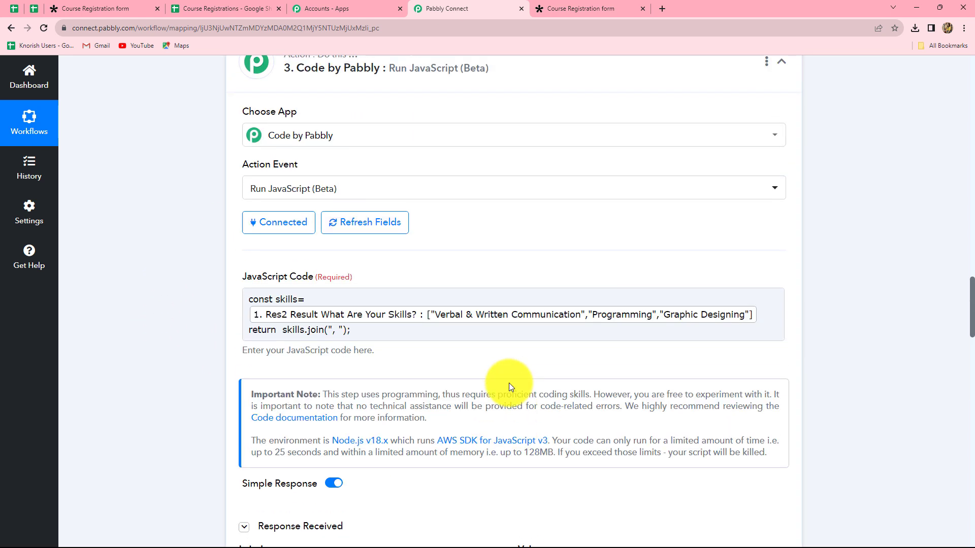